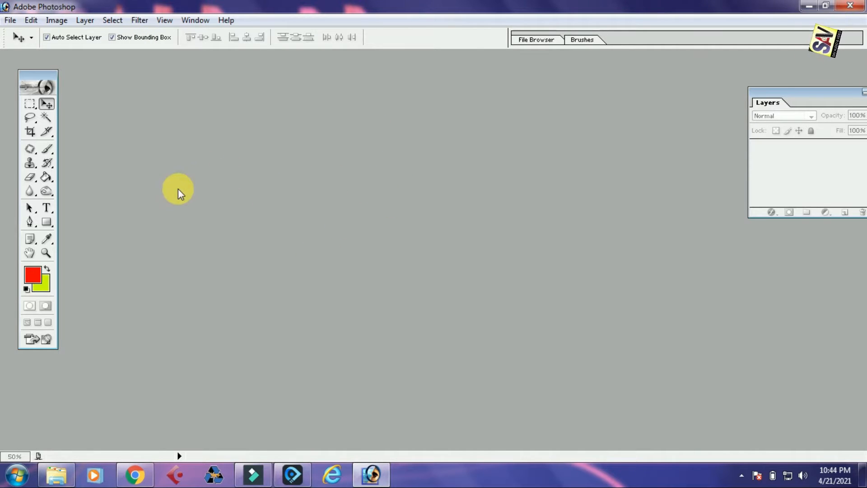
- Create a new white RGB document 2 inches wide and 3.7 inches high at 300 pixels/inch
{"action": "left_click", "coordinate": [10, 20]}
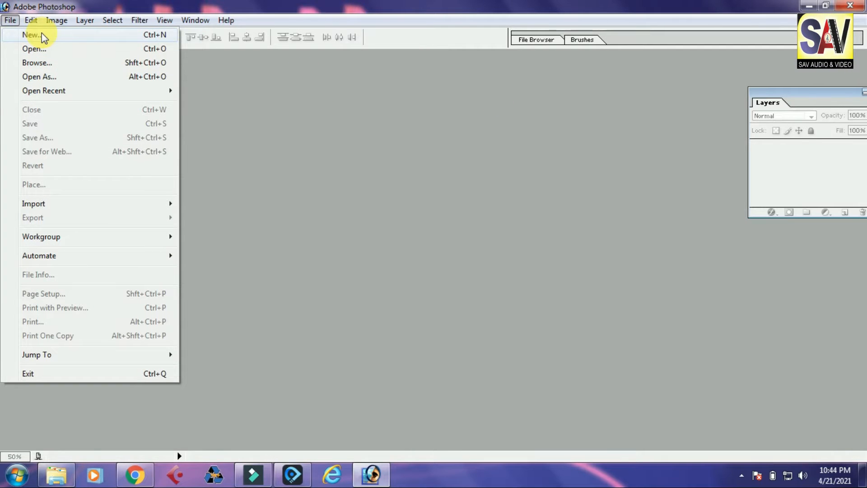
{"action": "left_click", "coordinate": [44, 34]}
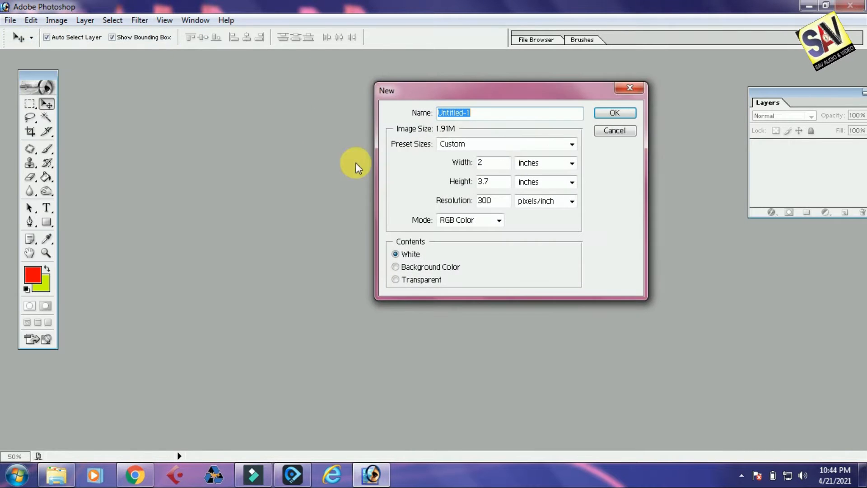
{"action": "left_click", "coordinate": [524, 144]}
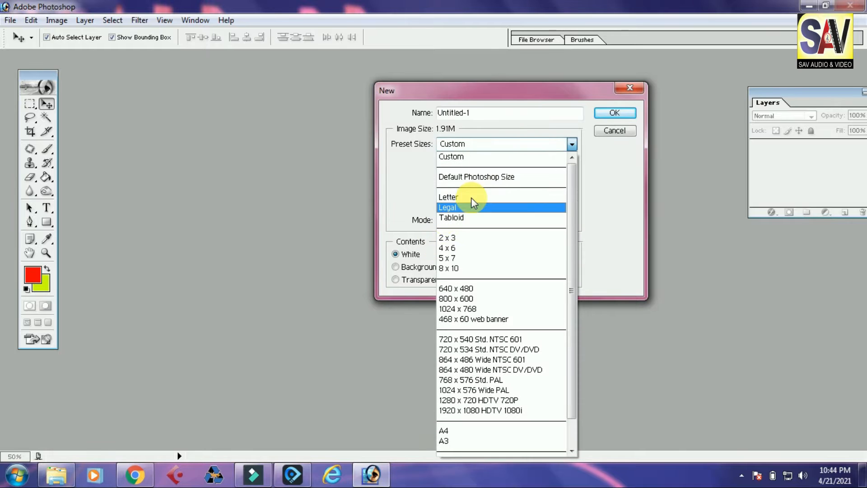
{"action": "left_click", "coordinate": [466, 239]}
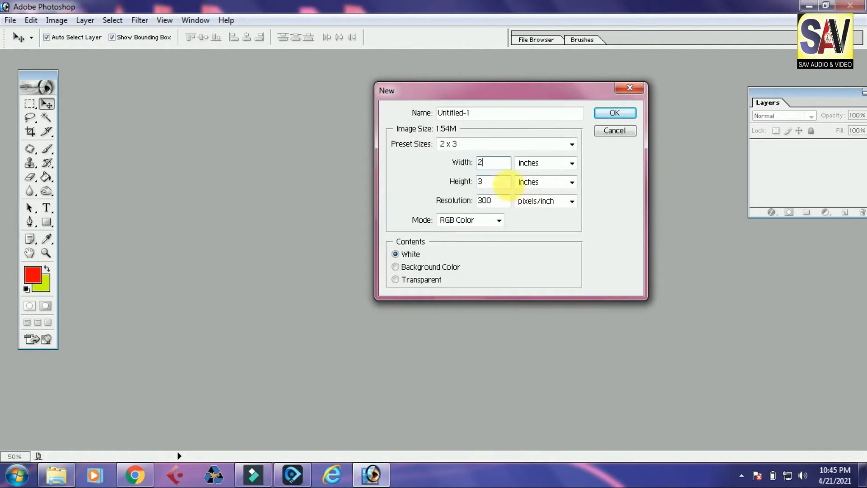
{"action": "type", "text": "3.7"}
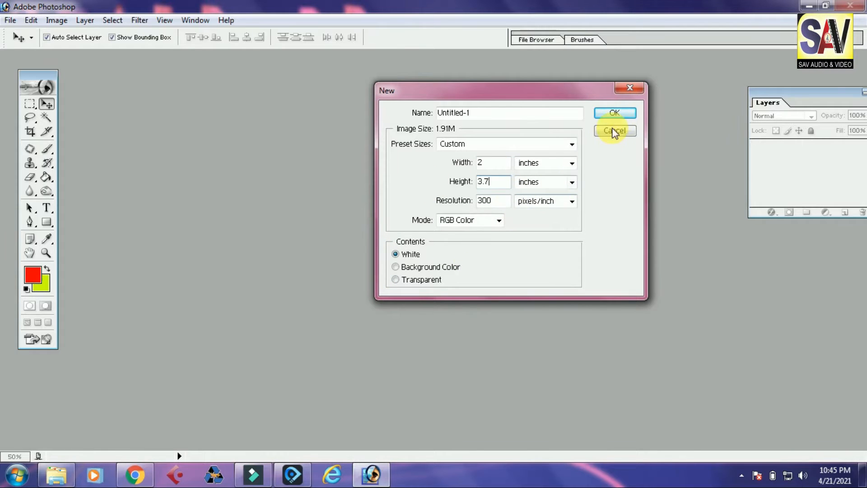
{"action": "left_click", "coordinate": [618, 114]}
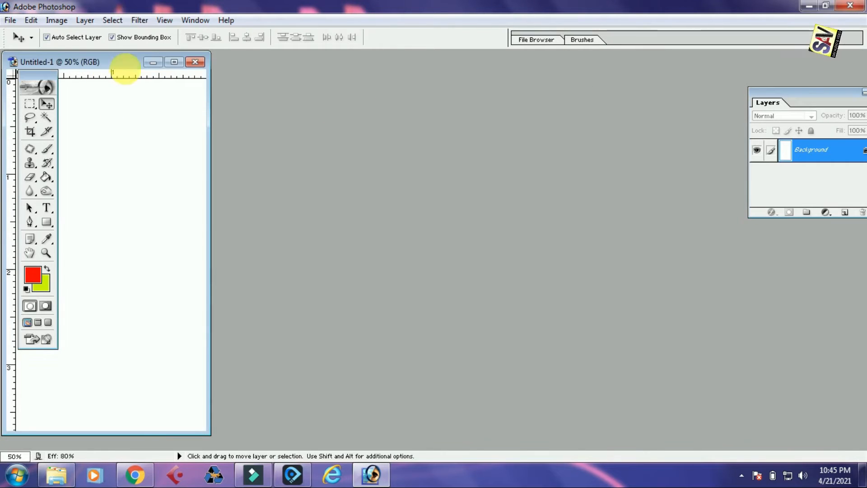
- Rotate the canvas 90° clockwise, then maximize the document window and fit the canvas on screen
{"action": "left_click_drag", "start_coordinate": [101, 64], "coordinate": [244, 63]}
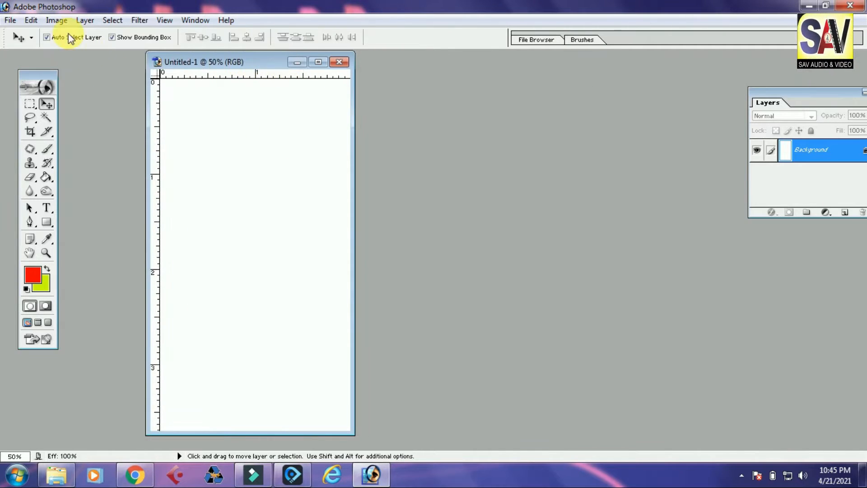
{"action": "left_click", "coordinate": [57, 20]}
{"action": "mouse_move", "coordinate": [135, 149]}
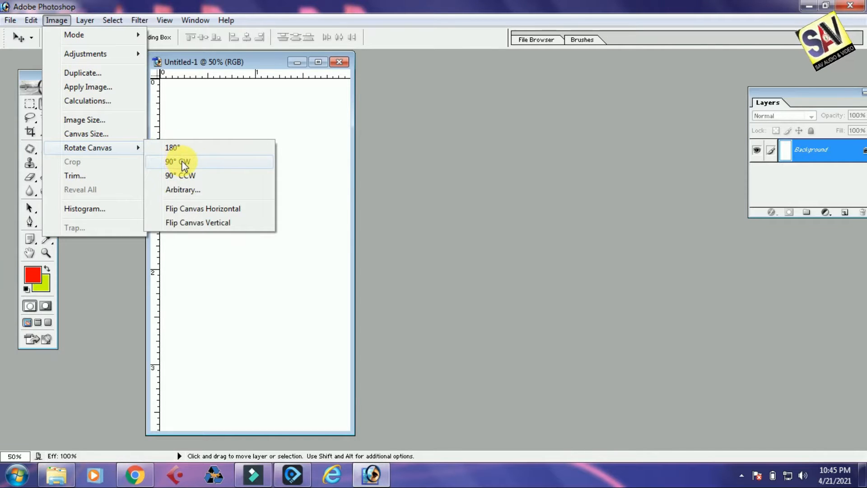
{"action": "left_click", "coordinate": [196, 162]}
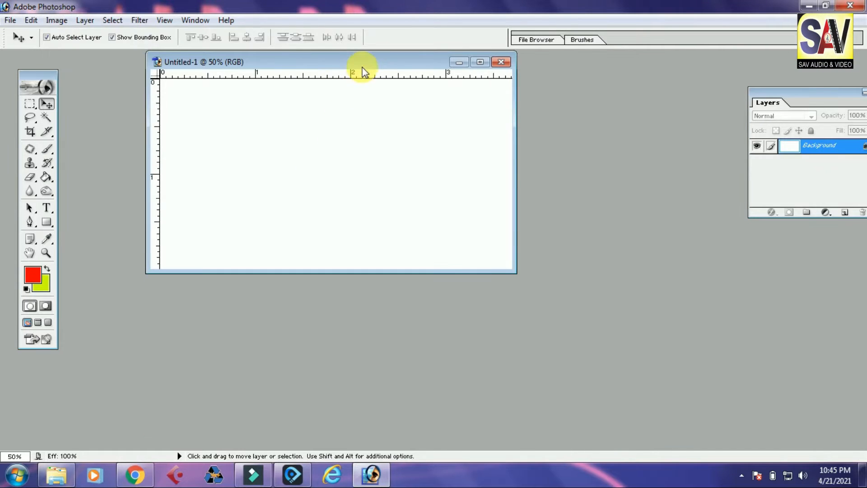
{"action": "left_click_drag", "start_coordinate": [364, 63], "coordinate": [394, 137]}
{"action": "double_click", "coordinate": [394, 137]}
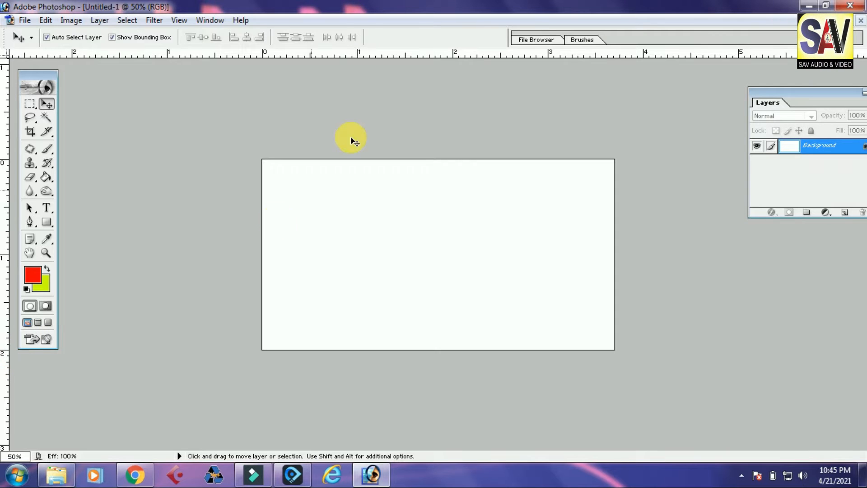
{"action": "left_click_drag", "start_coordinate": [40, 78], "coordinate": [93, 79]}
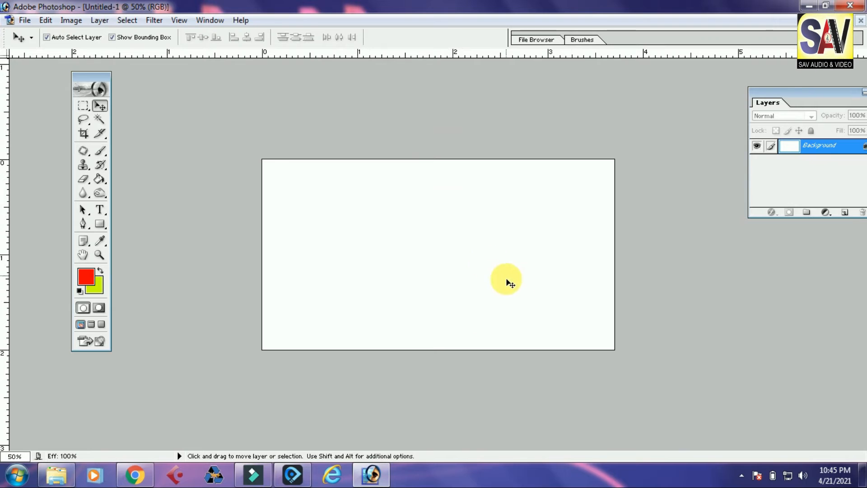
{"action": "key", "text": "ctrl+0"}
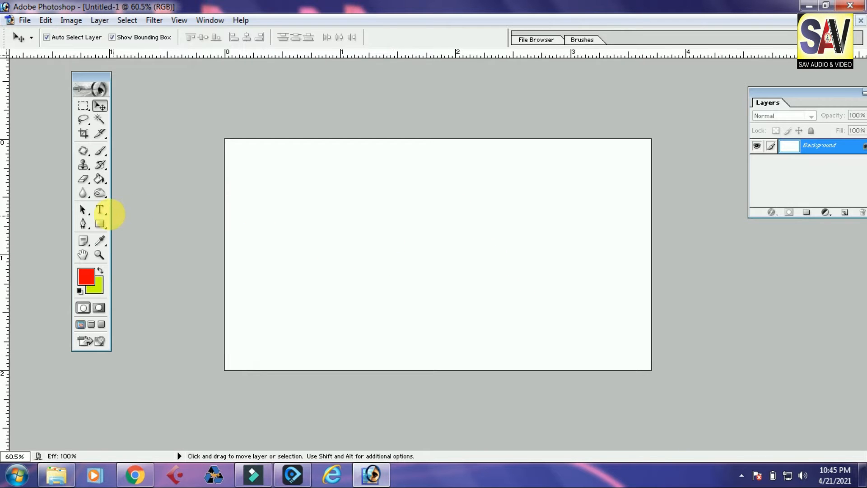
- Add the red title text "DJ REMIX LOOPS" near the top of the canvas
{"action": "left_click", "coordinate": [101, 210]}
{"action": "left_click", "coordinate": [306, 194]}
{"action": "type", "text": "VCBVKJB"}
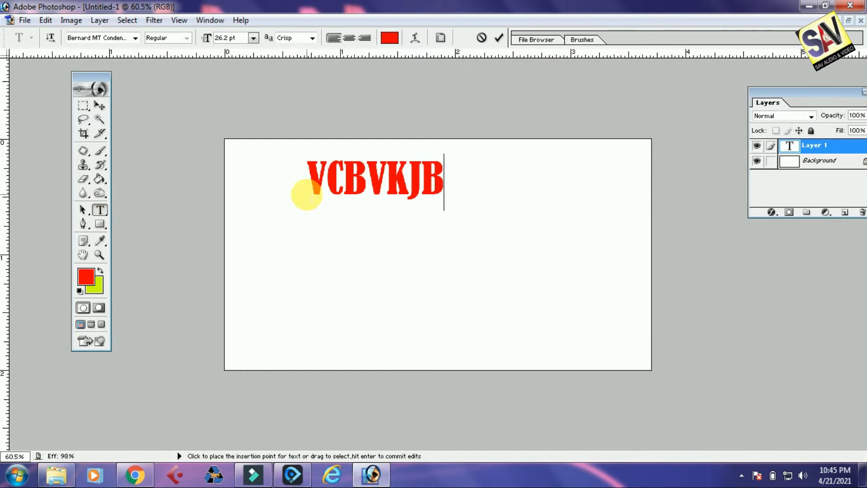
{"action": "key", "text": "ctrl+a"}
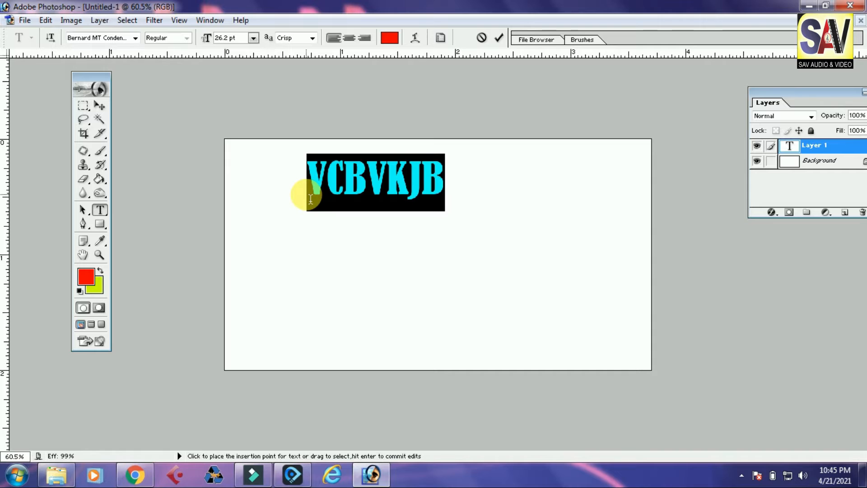
{"action": "type", "text": "DJ "}
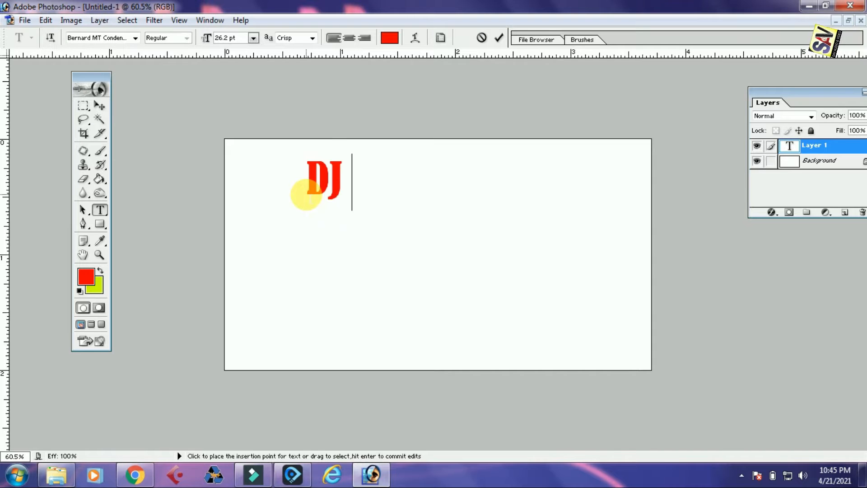
{"action": "type", "text": "RE"}
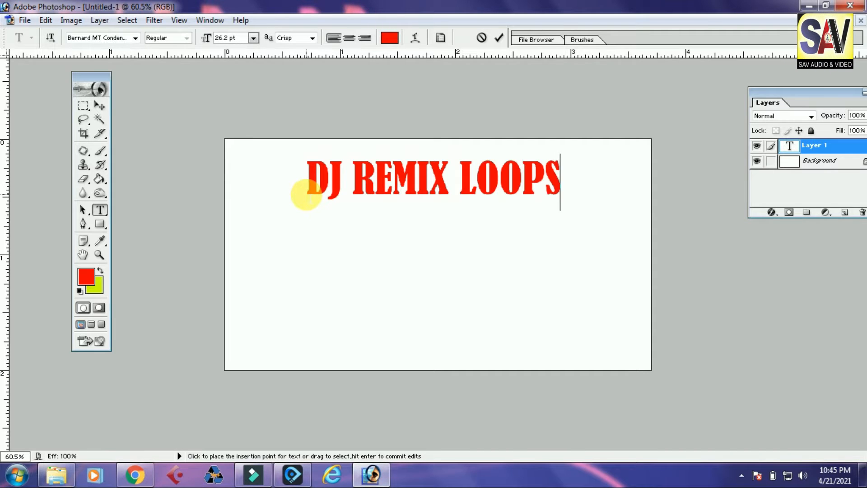
- Duplicate the title below itself, change the copy to "BHOJPURI HUDKA LOOPS" and nudge it into the canvas width
{"action": "left_click", "coordinate": [99, 113]}
{"action": "left_click_drag", "start_coordinate": [525, 184], "coordinate": [478, 251]}
{"action": "left_click", "coordinate": [99, 209]}
{"action": "left_click", "coordinate": [383, 247]}
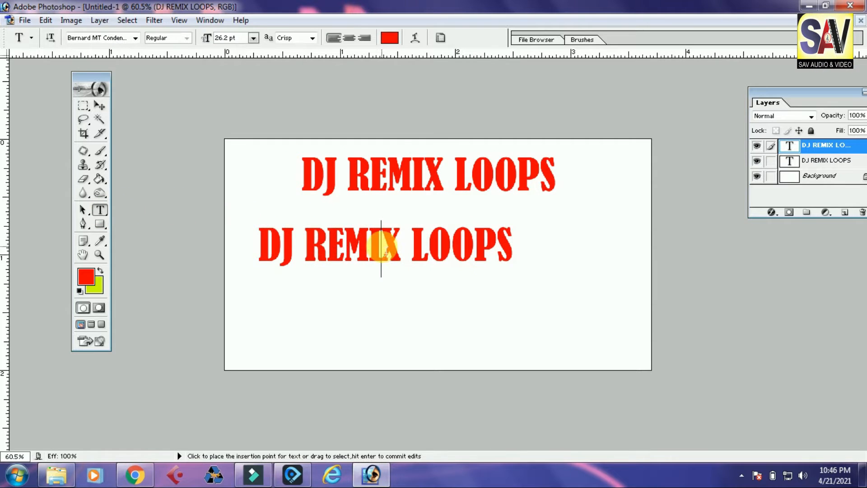
{"action": "key", "text": "ctrl+a"}
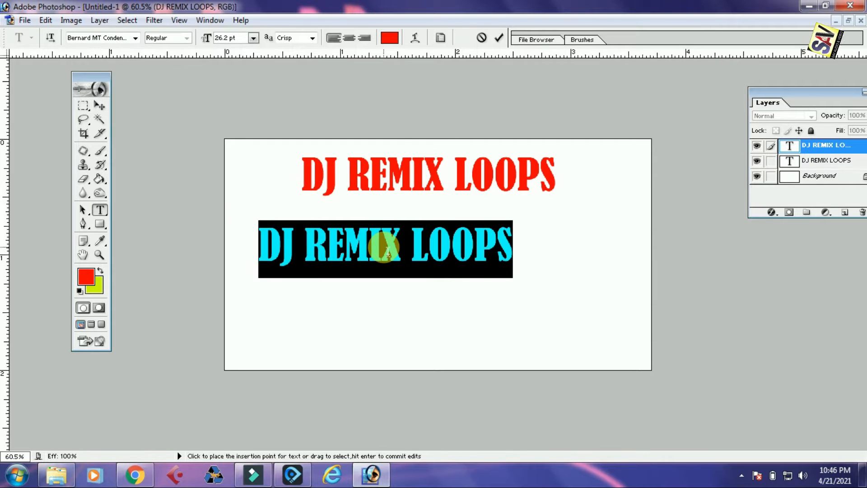
{"action": "type", "text": "BHOJ"}
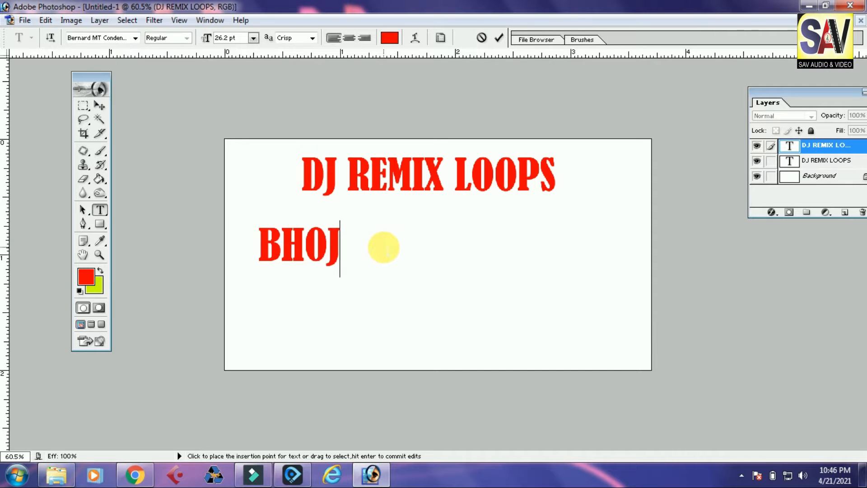
{"action": "type", "text": "PURO"}
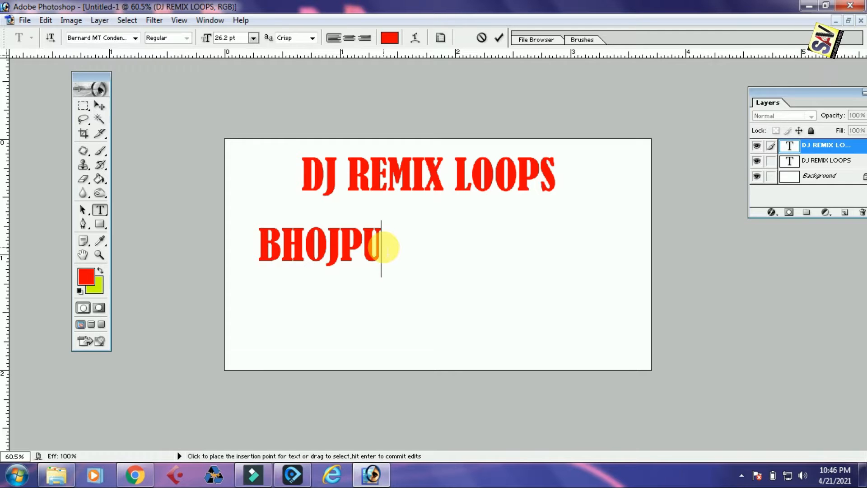
{"action": "type", "text": "RI HUDKA "}
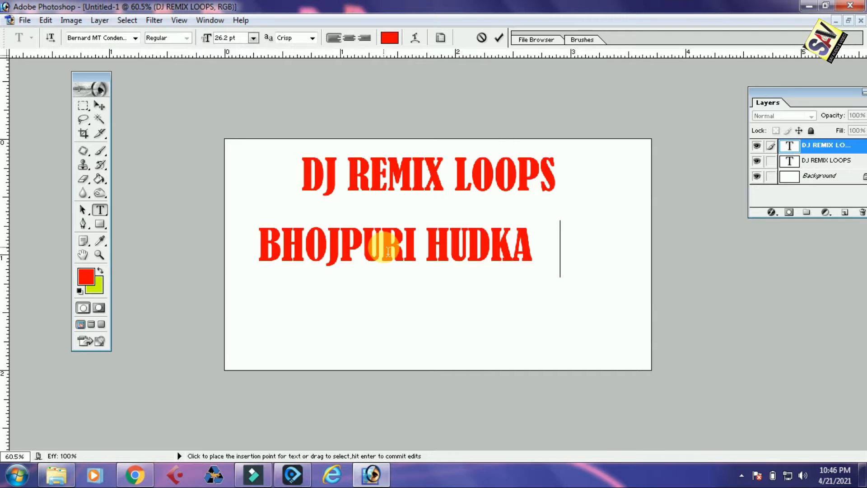
{"action": "type", "text": "LOOPS"}
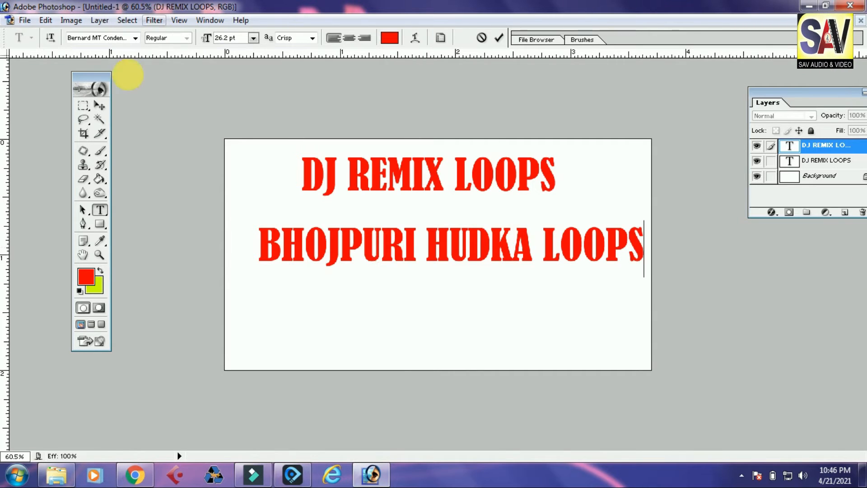
{"action": "left_click", "coordinate": [100, 106]}
{"action": "mouse_move", "coordinate": [601, 251]}
{"action": "left_mouse_down"}
{"action": "mouse_move", "coordinate": [584, 231]}
{"action": "mouse_move", "coordinate": [590, 241]}
{"action": "left_mouse_up"}
- Duplicate the title below the second line and change the copy to "BPM 140"
{"action": "left_click_drag", "start_coordinate": [470, 181], "coordinate": [473, 308]}
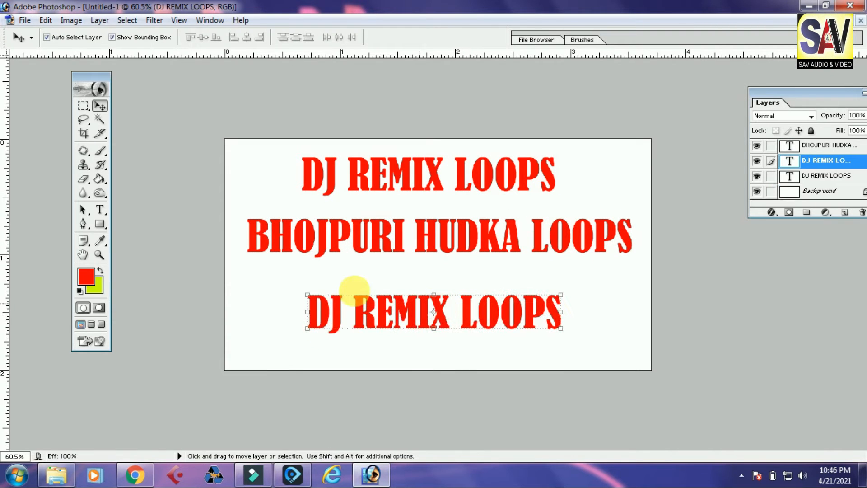
{"action": "left_click", "coordinate": [100, 209]}
{"action": "left_click", "coordinate": [403, 313]}
{"action": "key", "text": "ctrl+a"}
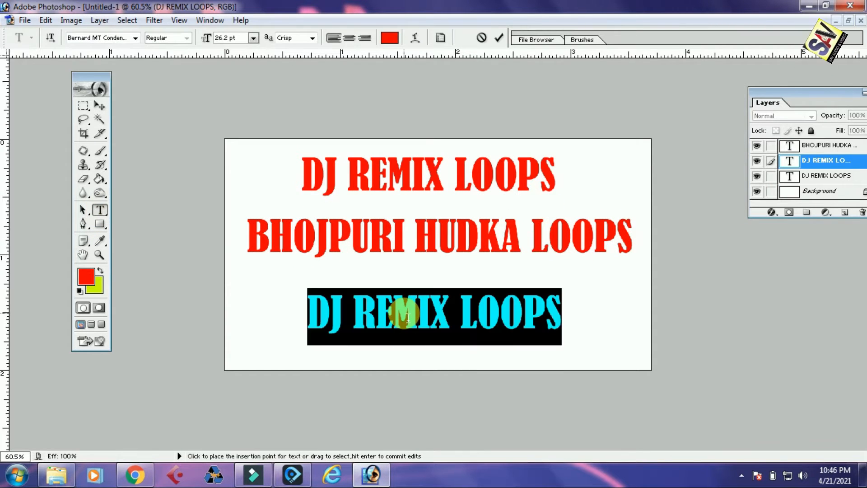
{"action": "type", "text": "BPM 140"}
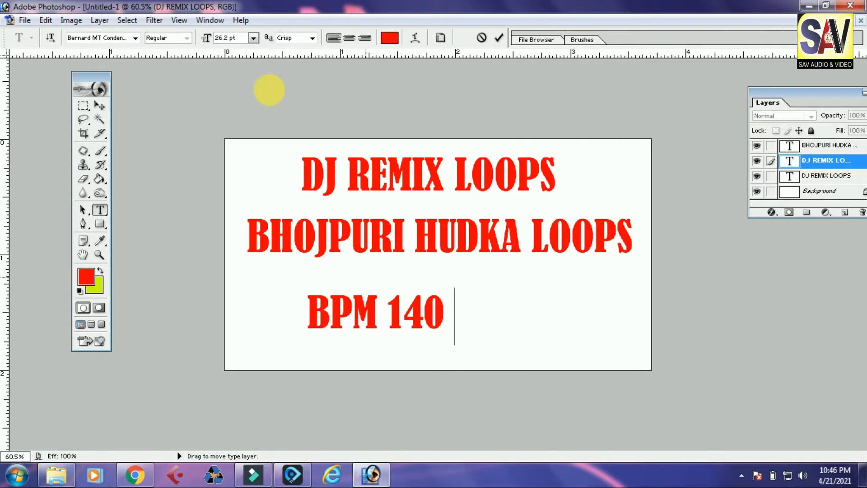
- Arrange the text with "BPM 140" in the canvas's lower-right corner and "BHOJPURI HUDKA LOOPS" directly under the title
{"action": "left_click", "coordinate": [105, 107]}
{"action": "left_click_drag", "start_coordinate": [398, 310], "coordinate": [592, 342]}
{"action": "left_click_drag", "start_coordinate": [535, 232], "coordinate": [542, 284]}
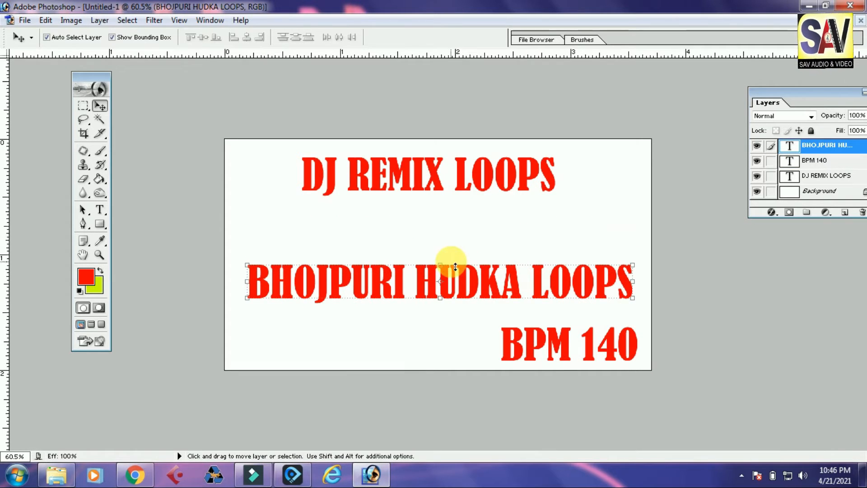
{"action": "key", "text": "ctrl+t"}
{"action": "mouse_move", "coordinate": [441, 265]}
{"action": "left_mouse_down"}
{"action": "mouse_move", "coordinate": [446, 238]}
{"action": "mouse_move", "coordinate": [453, 270]}
{"action": "left_mouse_up"}
{"action": "left_click_drag", "start_coordinate": [513, 283], "coordinate": [511, 224]}
{"action": "key", "text": "Return"}
{"action": "left_click_drag", "start_coordinate": [537, 180], "coordinate": [534, 185]}
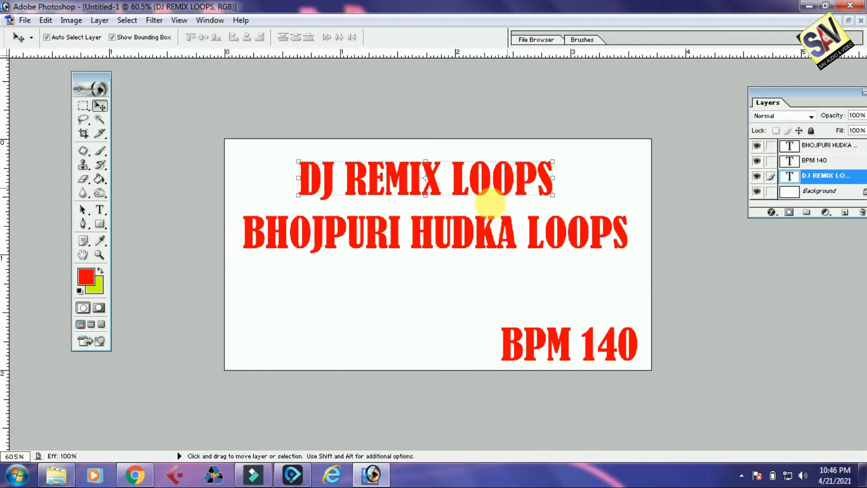
- Add placeholder text "HGH" below the "BHOJPURI HUDKA LOOPS" line and set its font to ABBASI 976
{"action": "left_click", "coordinate": [100, 209]}
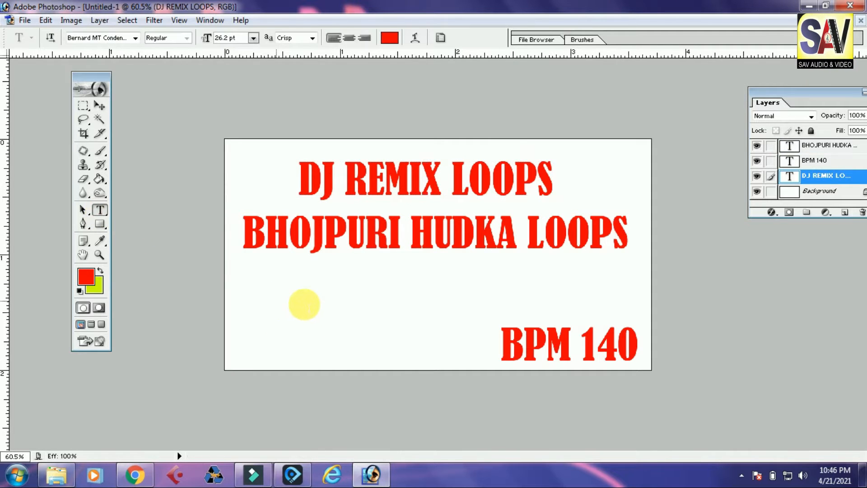
{"action": "left_click", "coordinate": [304, 304]}
{"action": "type", "text": "HGH"}
{"action": "key", "text": "ctrl+a"}
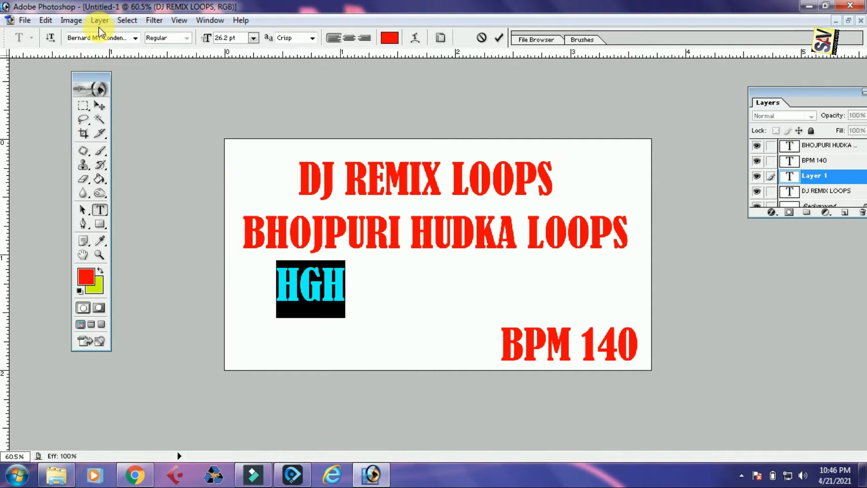
{"action": "type", "text": "ABBASI 976"}
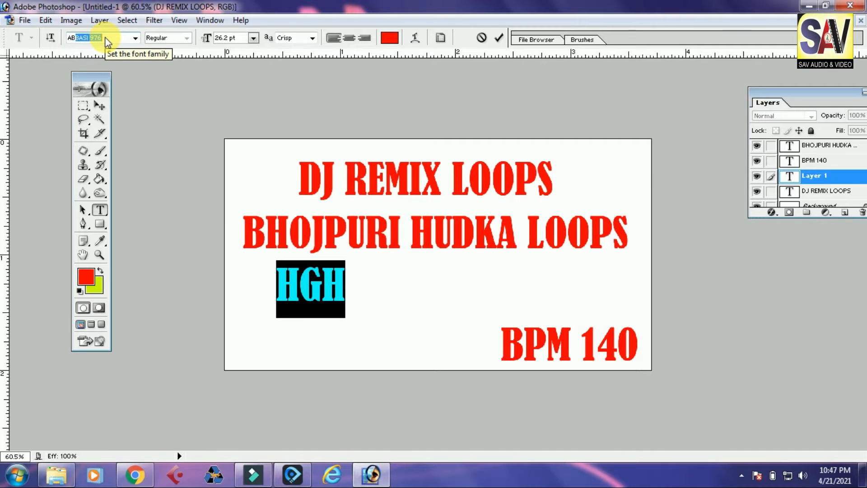
{"action": "key", "text": "Return"}
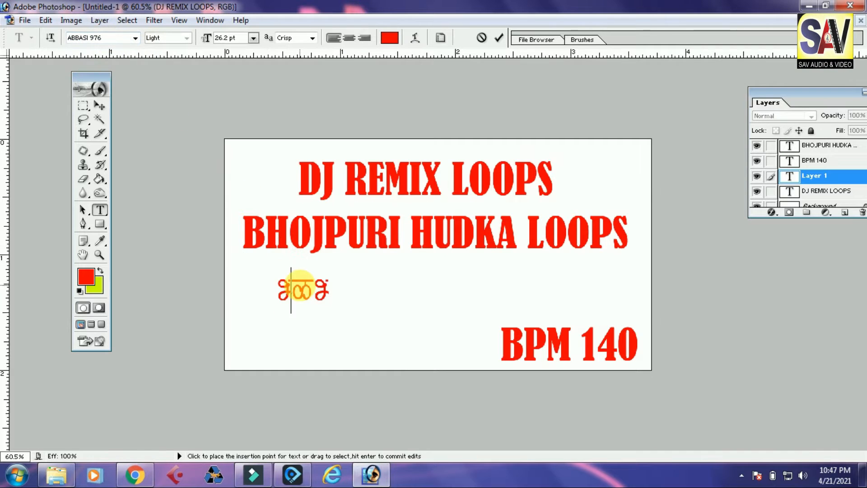
- Replace the placeholder with the Hindi text "डी.जे.भोजपुरी लूप"
{"action": "type", "text": "h"}
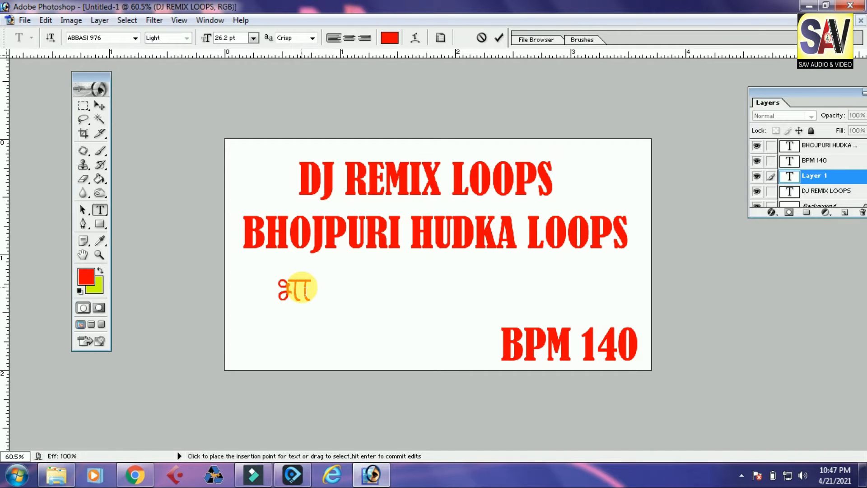
{"action": "type", "text": "tiqjh"}
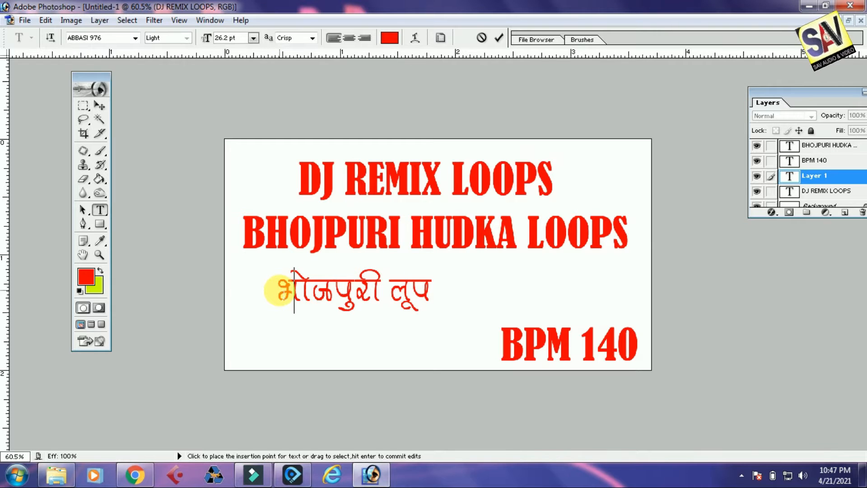
{"action": "type", "text": "डी.ज"}
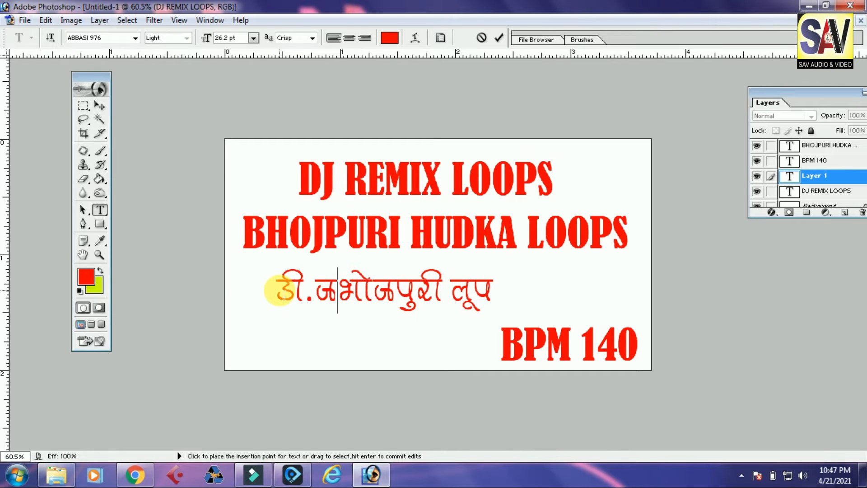
{"action": "type", "text": "े."}
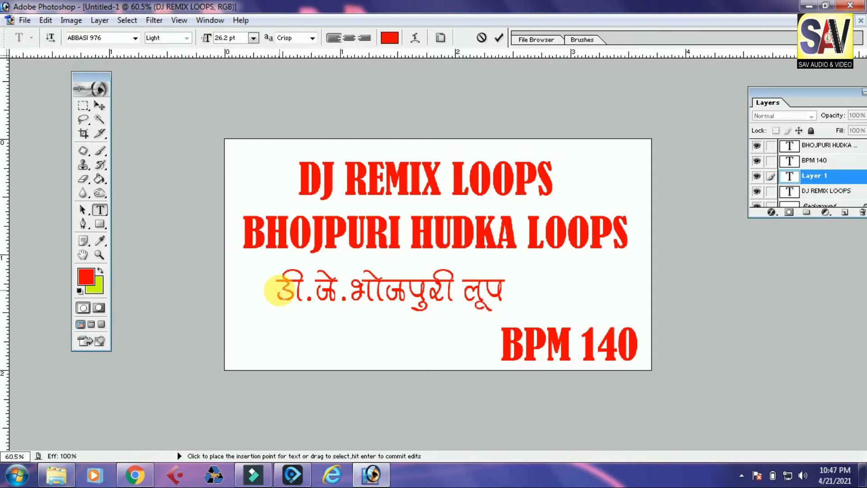
- Insert "रिमिक्स" before "भोजपुरी" in the Hindi line so it reads "डी.जे.रिमिक्स भोजपुरी लूप"
{"action": "type", "text": "रि"}
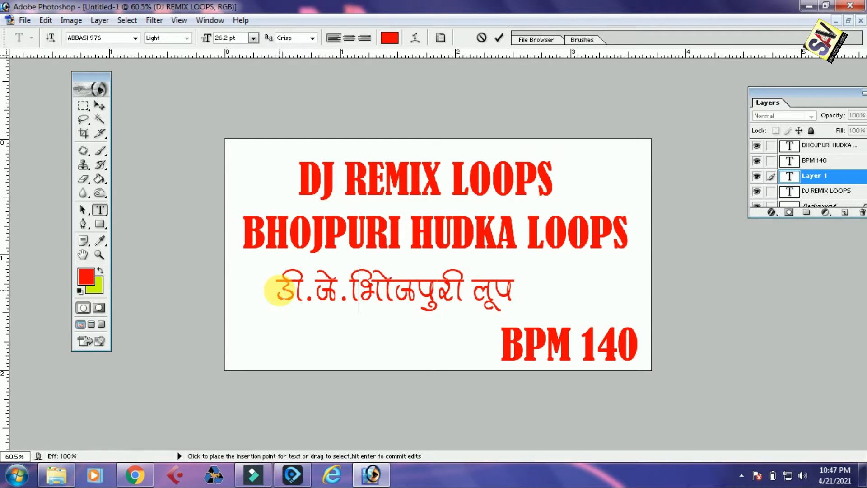
{"action": "type", "text": "मिक"}
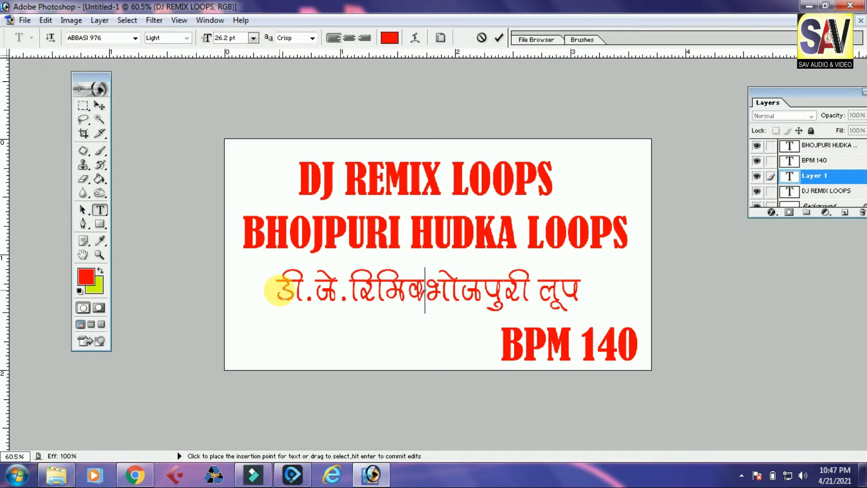
{"action": "type", "text": "्स"}
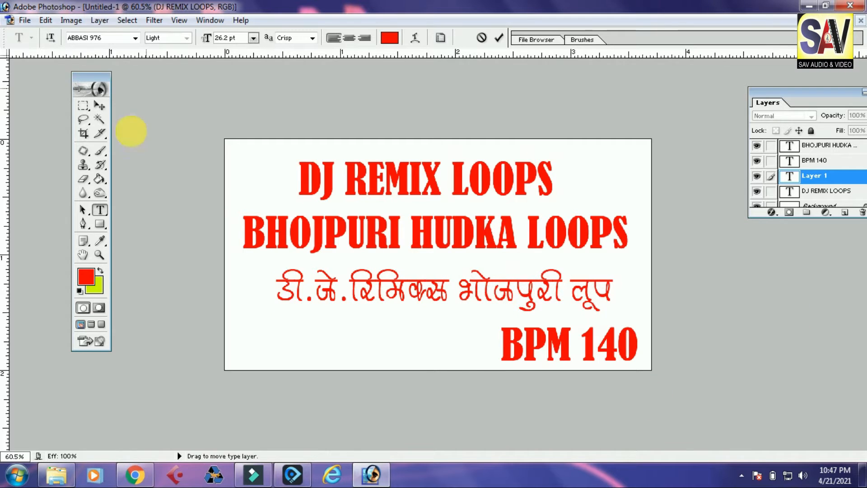
- Center and enlarge the Hindi line under "BHOJPURI HUDKA LOOPS", and move "BPM 140" to the middle beneath it
{"action": "left_click", "coordinate": [99, 106]}
{"action": "left_click_drag", "start_coordinate": [523, 282], "coordinate": [497, 282]}
{"action": "left_click_drag", "start_coordinate": [591, 303], "coordinate": [607, 290]}
{"action": "key", "text": "Return"}
{"action": "left_click_drag", "start_coordinate": [561, 340], "coordinate": [426, 341]}
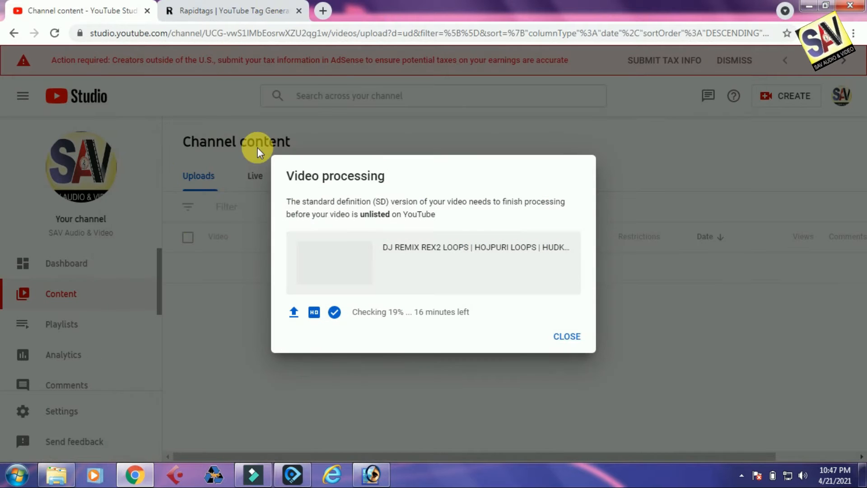
- Switch to Chrome and search Google Images for "tabla loops" in a new tab
{"action": "left_click", "coordinate": [326, 18]}
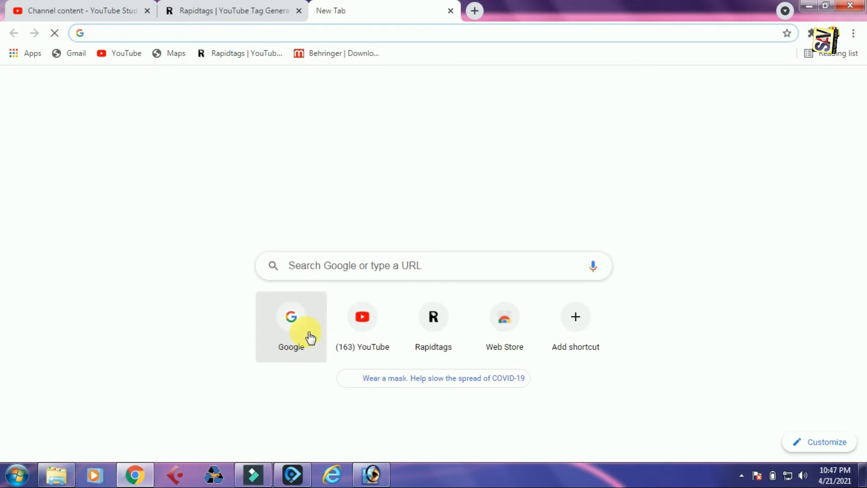
{"action": "left_click", "coordinate": [294, 318]}
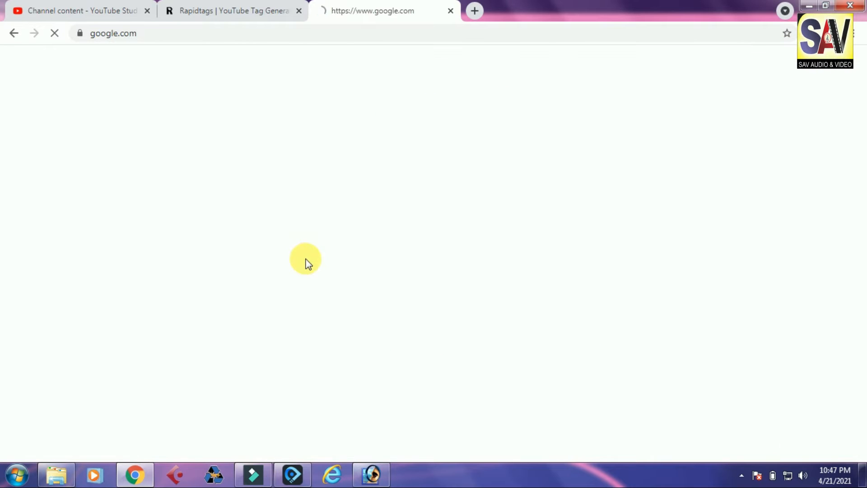
{"action": "left_click", "coordinate": [335, 209]}
{"action": "type", "text": "tabla loops"}
{"action": "key", "text": "Return"}
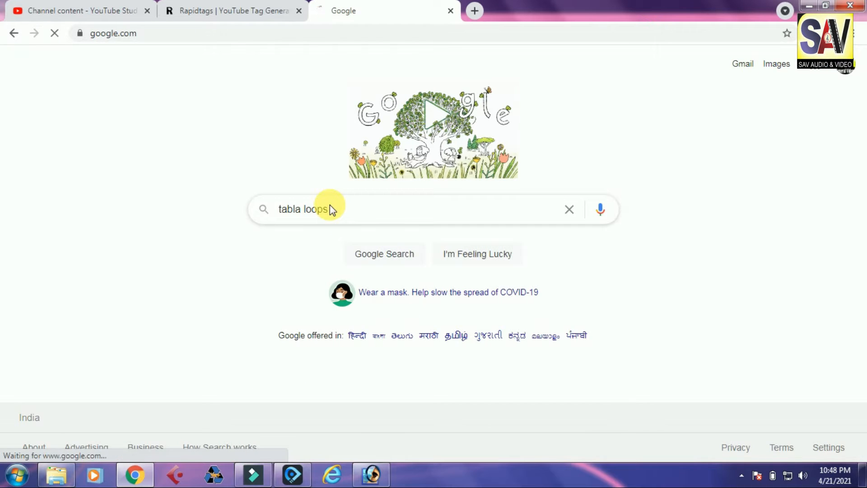
{"action": "left_click", "coordinate": [179, 116]}
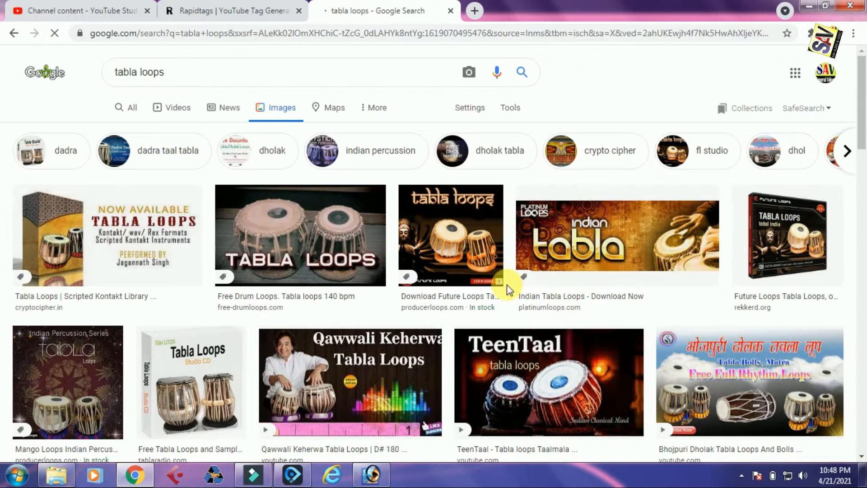
- Browse the tabla images for a suitable background, refining the search to "tabla loops mix"
{"action": "scroll", "coordinate": [578, 340], "scroll_direction": "down", "scroll_amount": 8}
{"action": "scroll", "coordinate": [577, 338], "scroll_direction": "down", "scroll_amount": 8}
{"action": "scroll", "coordinate": [577, 339], "scroll_direction": "up", "scroll_amount": 10}
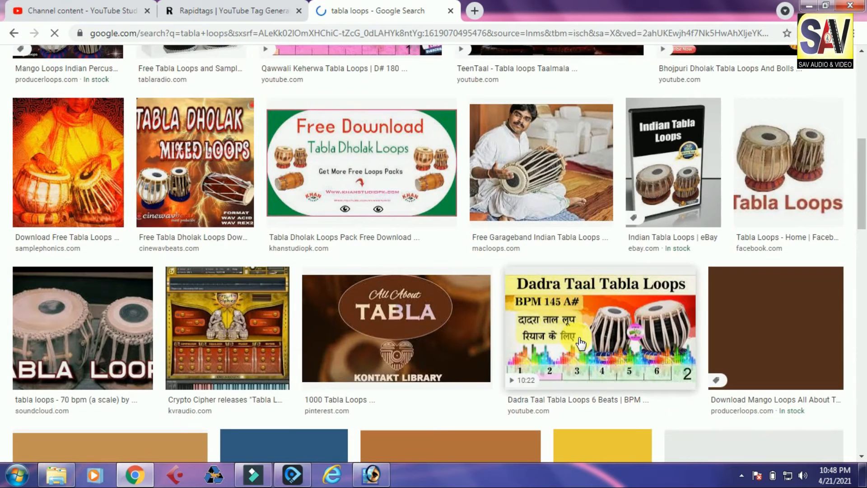
{"action": "scroll", "coordinate": [361, 180], "scroll_direction": "up", "scroll_amount": 10}
{"action": "left_click", "coordinate": [203, 79]}
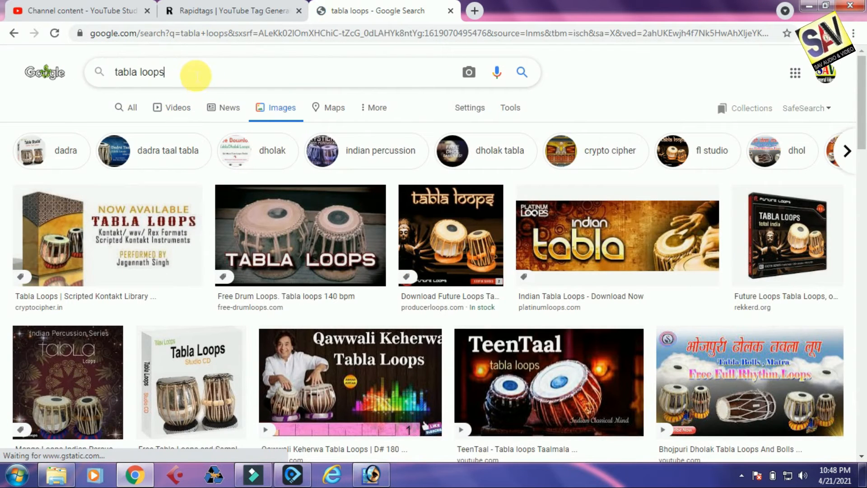
{"action": "type", "text": "mix"}
{"action": "key", "text": "Return"}
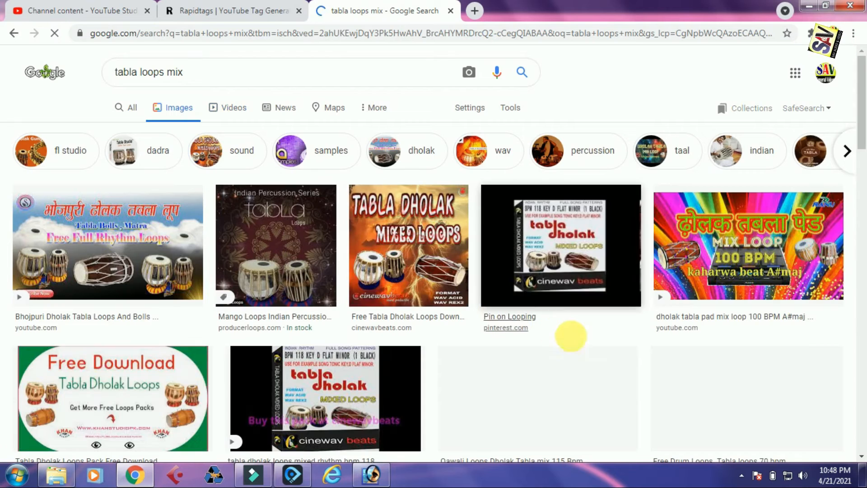
{"action": "scroll", "coordinate": [580, 340], "scroll_direction": "down", "scroll_amount": 5}
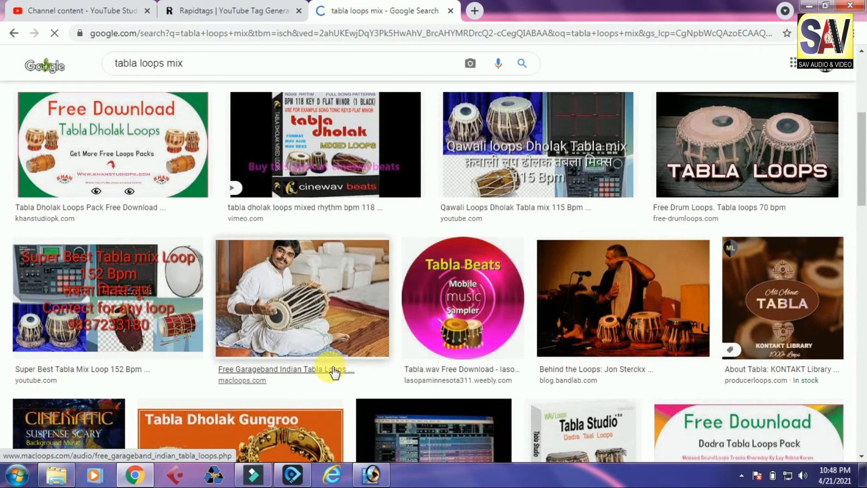
{"action": "scroll", "coordinate": [793, 360], "scroll_direction": "down", "scroll_amount": 9}
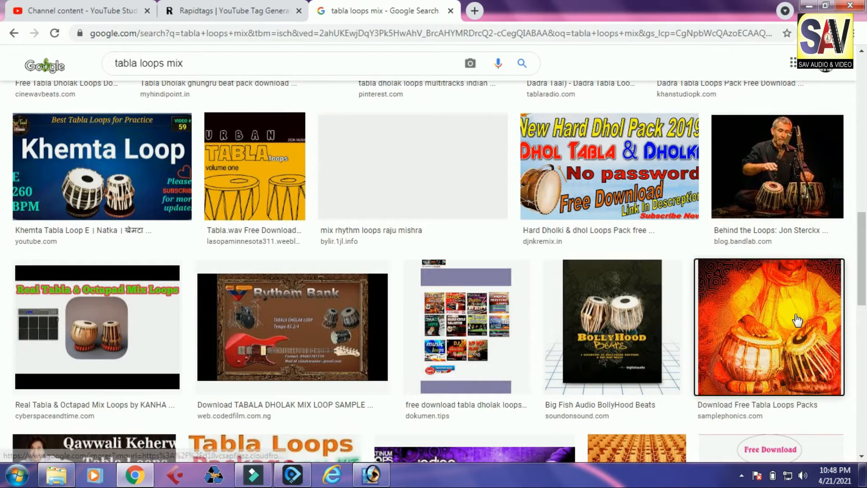
- Open the red and yellow tabla player picture from samplephonics.com and copy the image
{"action": "left_click", "coordinate": [788, 368]}
{"action": "right_click", "coordinate": [674, 259]}
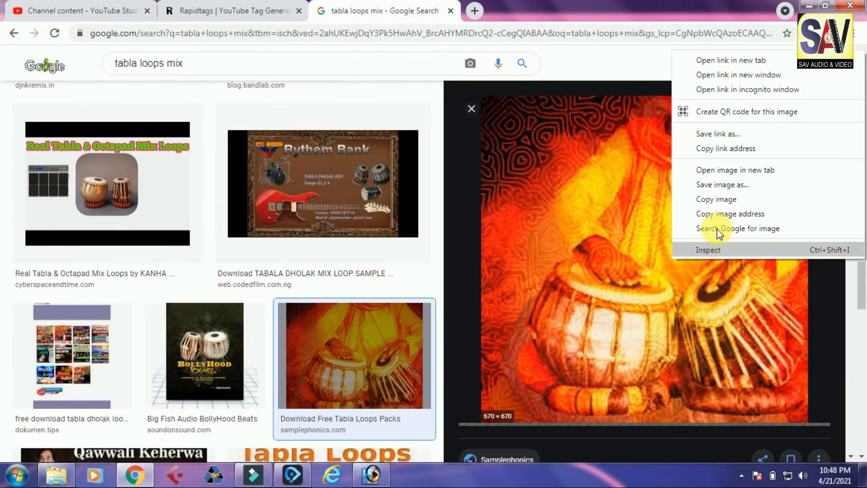
{"action": "left_click", "coordinate": [717, 200]}
- Switch to Photoshop, paste the tabla image directly above the background, and scale it to 204% so it covers the canvas
{"action": "left_click", "coordinate": [370, 475]}
{"action": "left_click", "coordinate": [316, 347]}
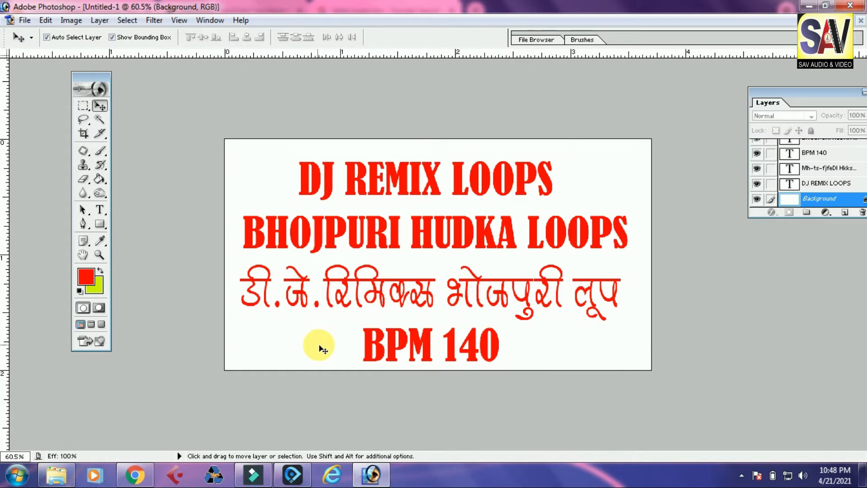
{"action": "key", "text": "ctrl+v"}
{"action": "left_click_drag", "start_coordinate": [567, 139], "coordinate": [761, 68]}
{"action": "mouse_move", "coordinate": [639, 346]}
{"action": "left_mouse_down"}
{"action": "mouse_move", "coordinate": [625, 281]}
{"action": "mouse_move", "coordinate": [627, 329]}
{"action": "mouse_move", "coordinate": [619, 334]}
{"action": "left_mouse_up"}
{"action": "key", "text": "Return"}
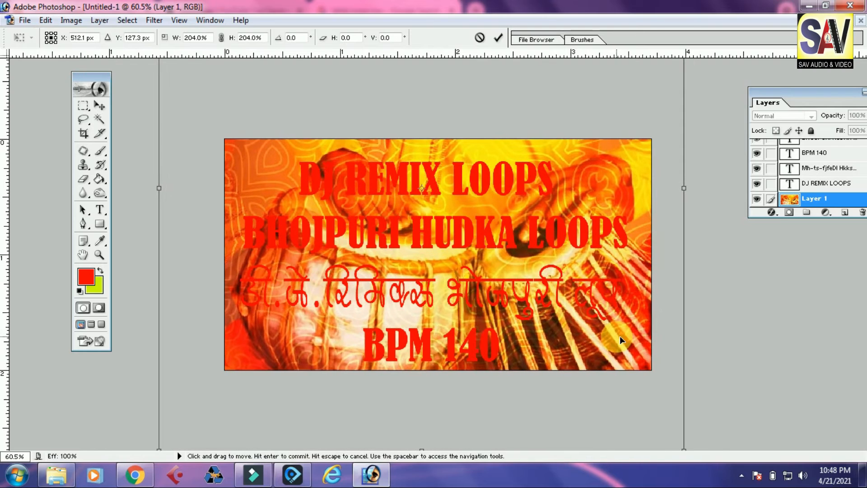
- Apply a Gradient Overlay with the white-to-blue Cyan preset to the "DJ REMIX LOOPS" text
{"action": "key", "text": "ctrl+0"}
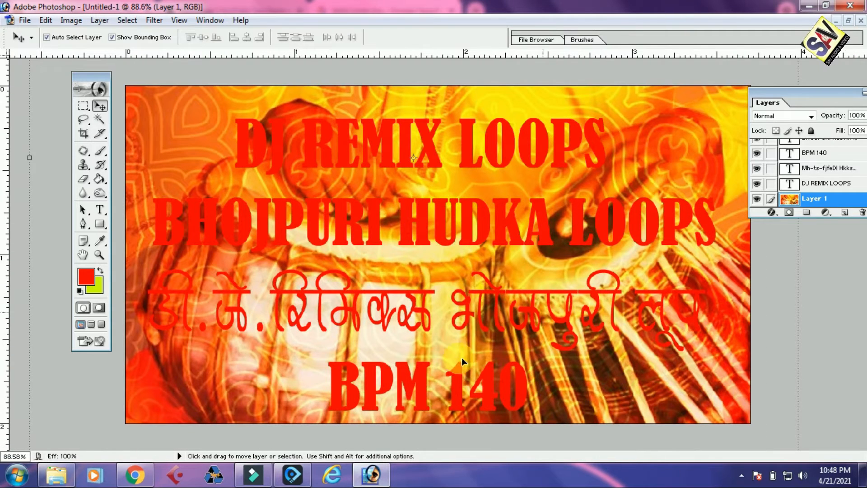
{"action": "left_click", "coordinate": [420, 381]}
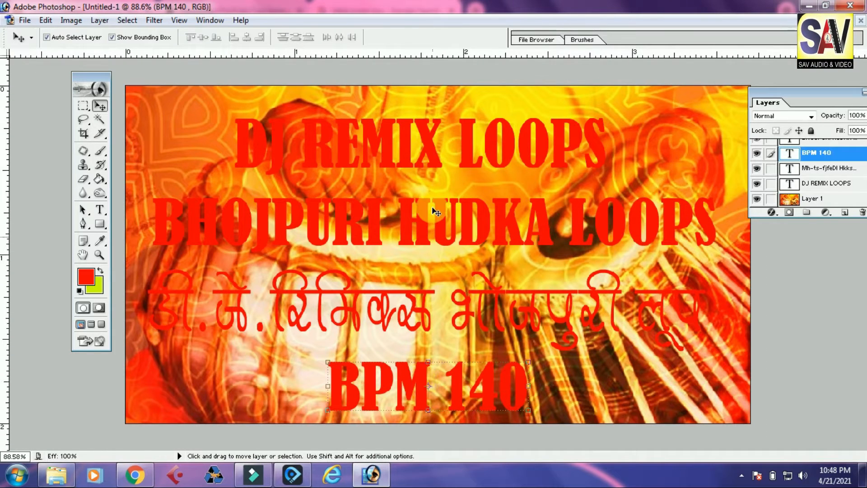
{"action": "left_click", "coordinate": [428, 144]}
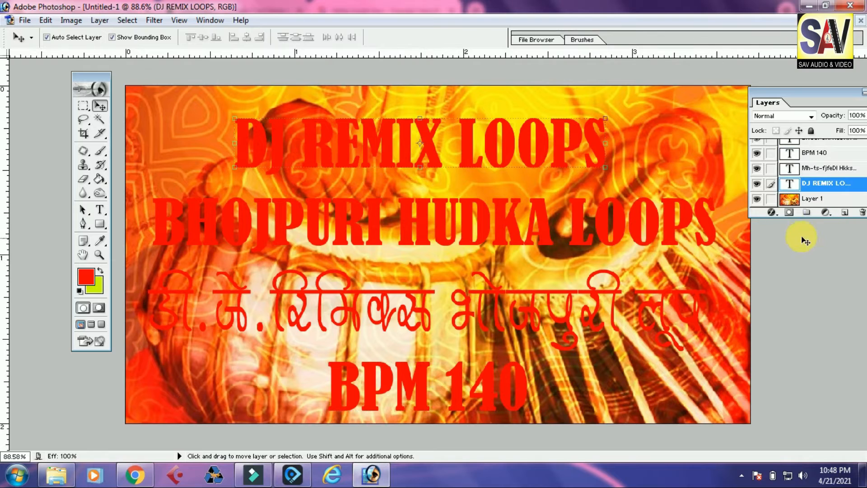
{"action": "left_click", "coordinate": [772, 213]}
{"action": "left_click", "coordinate": [793, 333]}
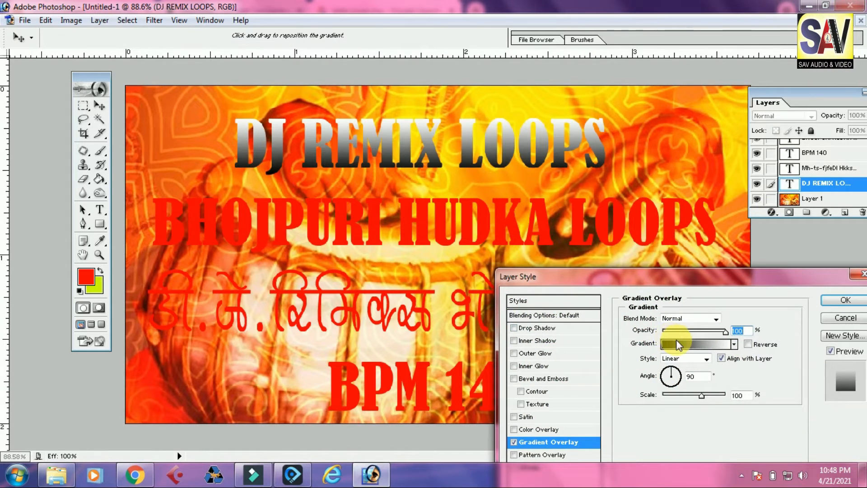
{"action": "left_click", "coordinate": [678, 345]}
{"action": "left_click", "coordinate": [40, 189]}
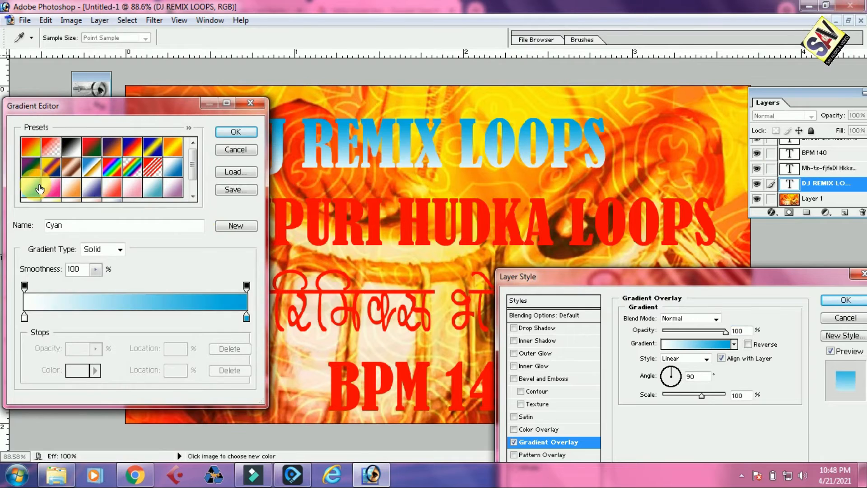
{"action": "left_click", "coordinate": [236, 131]}
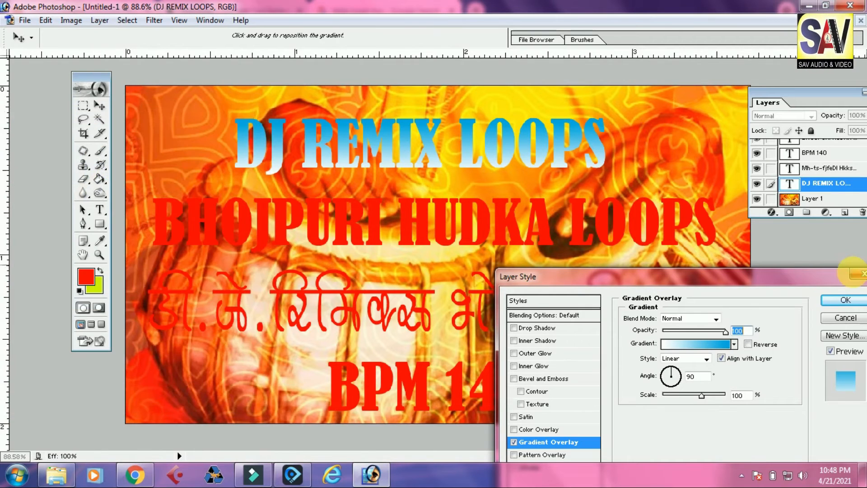
{"action": "left_click", "coordinate": [830, 305]}
- Add a thick black outside stroke to the "DJ REMIX LOOPS" text
{"action": "left_click", "coordinate": [771, 212]}
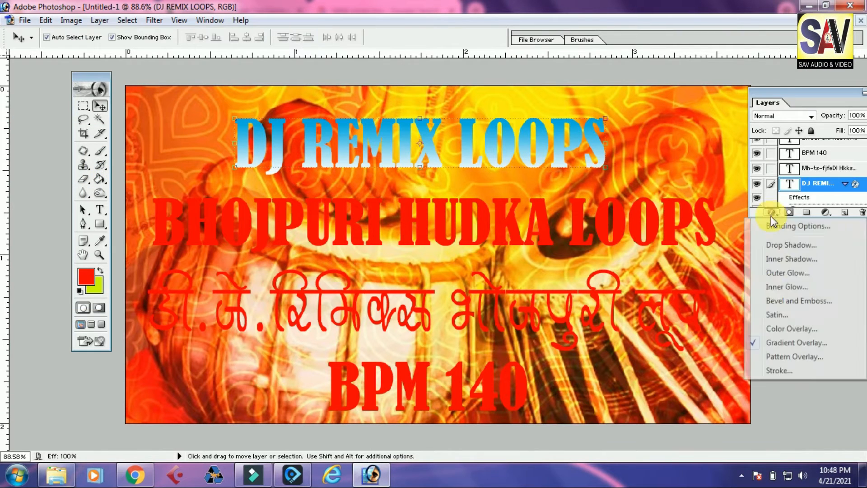
{"action": "left_click", "coordinate": [775, 363]}
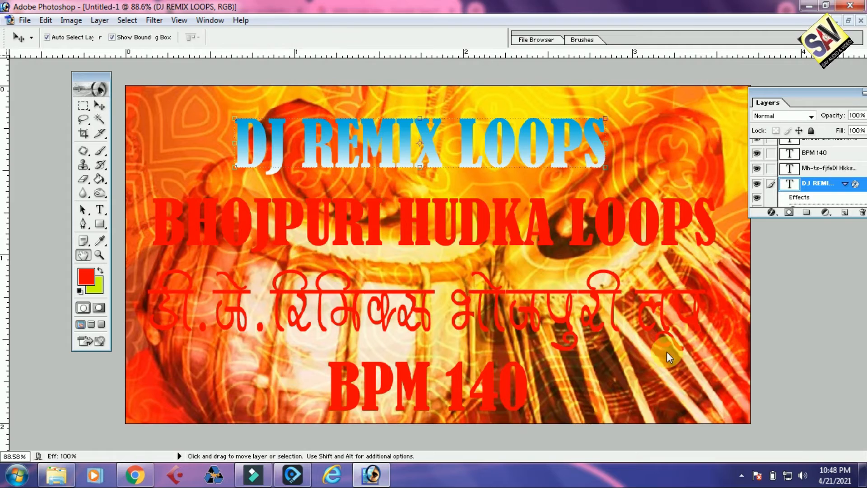
{"action": "left_click", "coordinate": [653, 391]}
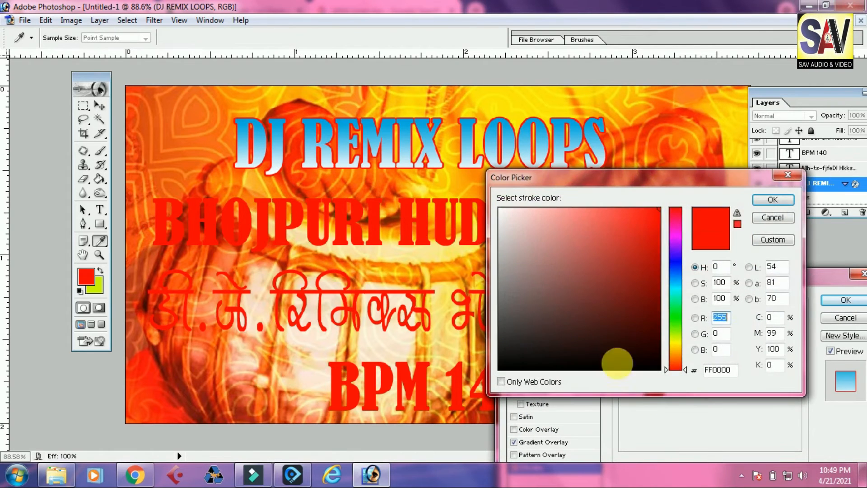
{"action": "left_click", "coordinate": [772, 200]}
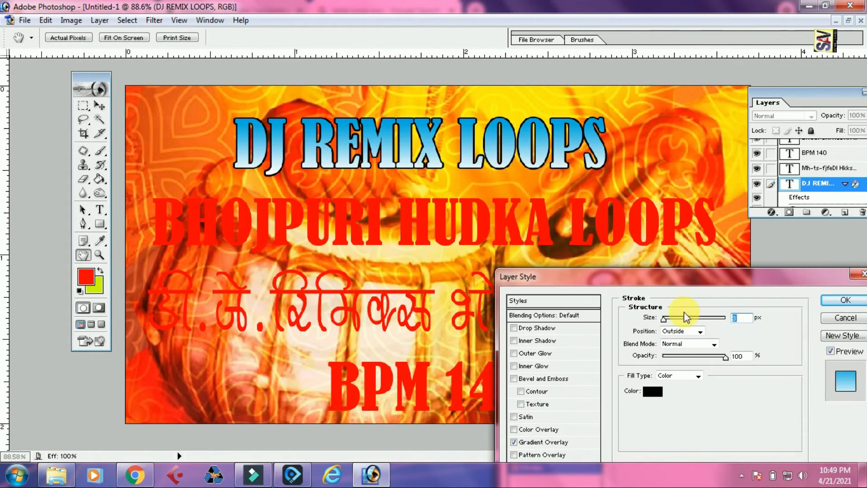
{"action": "left_click_drag", "start_coordinate": [664, 321], "coordinate": [668, 319]}
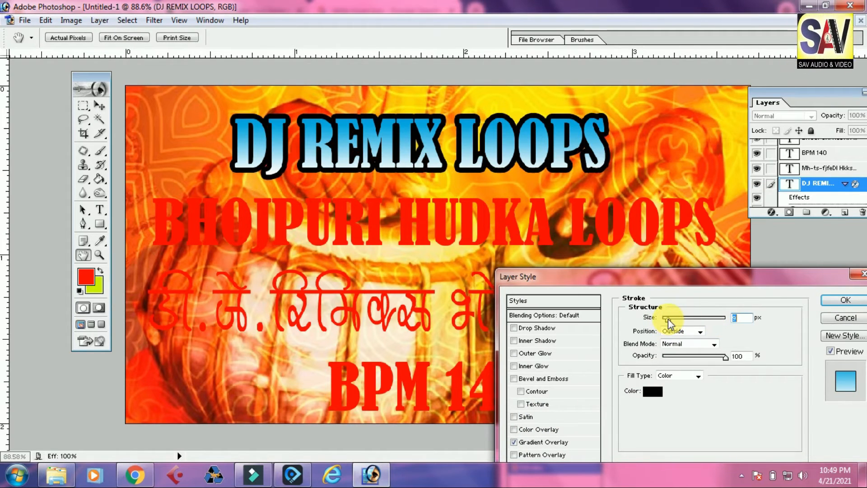
{"action": "left_click", "coordinate": [834, 300]}
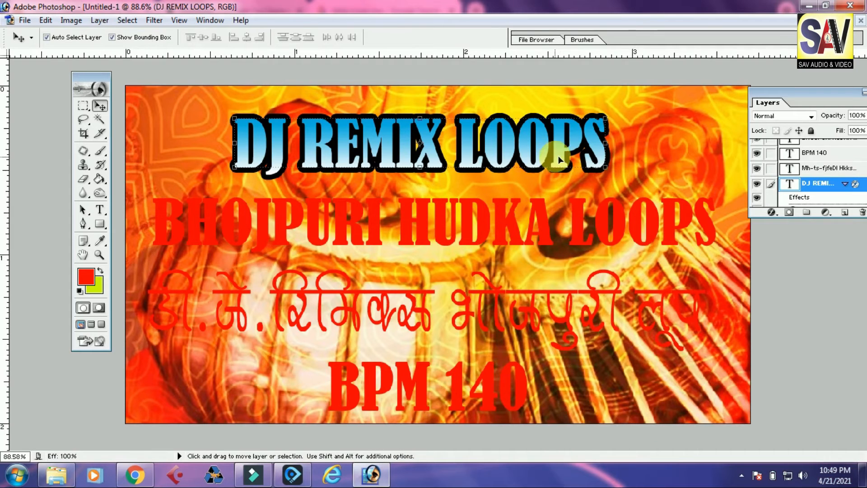
- Copy the layer style of "DJ REMIX LOOPS" and paste it onto the "BHOJPURI HUDKA LOOPS" text layer
{"action": "left_click", "coordinate": [584, 232]}
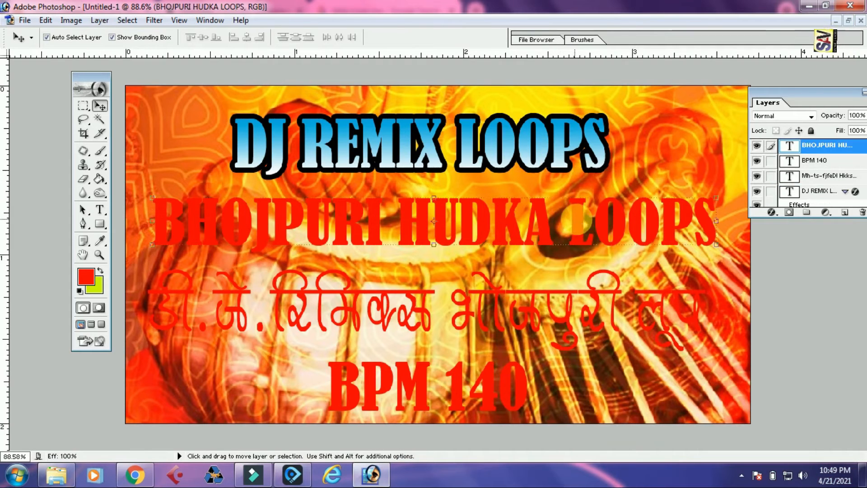
{"action": "left_click", "coordinate": [591, 156]}
{"action": "right_click", "coordinate": [817, 193]}
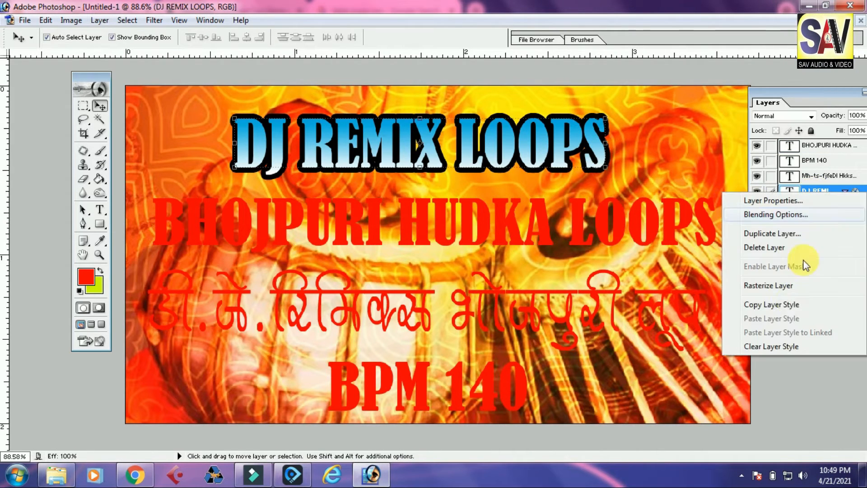
{"action": "left_click", "coordinate": [788, 305]}
{"action": "left_click", "coordinate": [625, 219]}
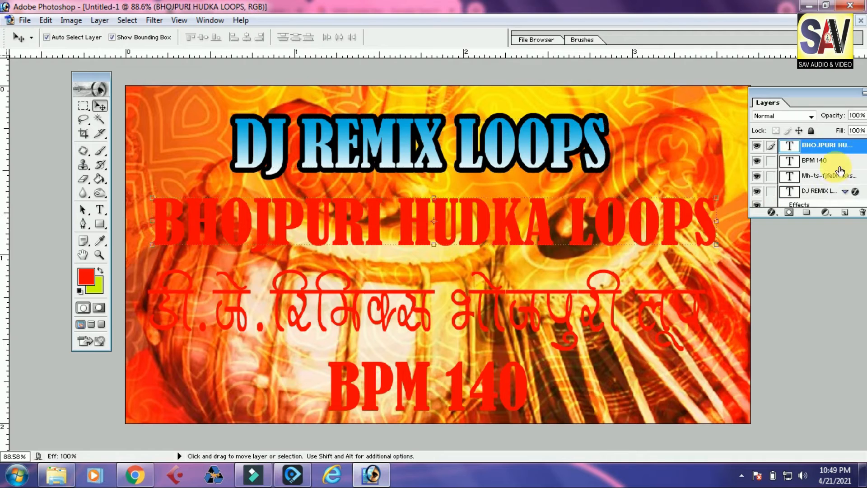
{"action": "right_click", "coordinate": [818, 145]}
{"action": "left_click", "coordinate": [781, 274]}
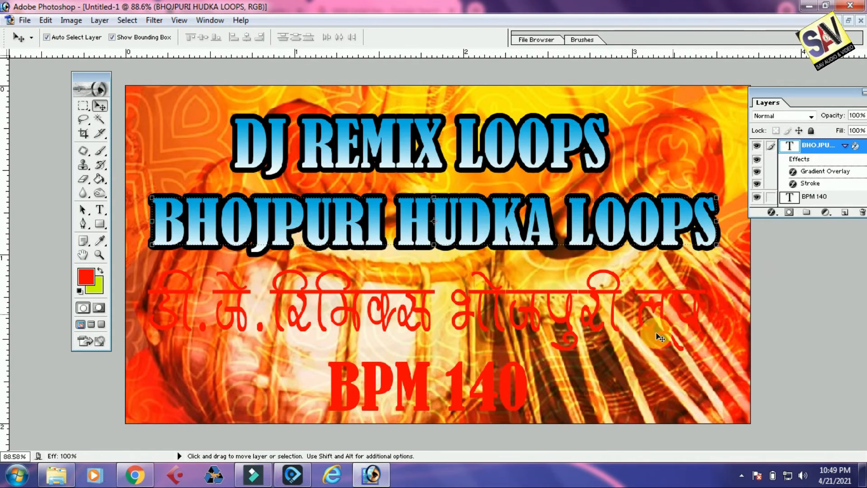
- Paste the copied layer style onto the Hindi text layer
{"action": "left_click", "coordinate": [570, 318]}
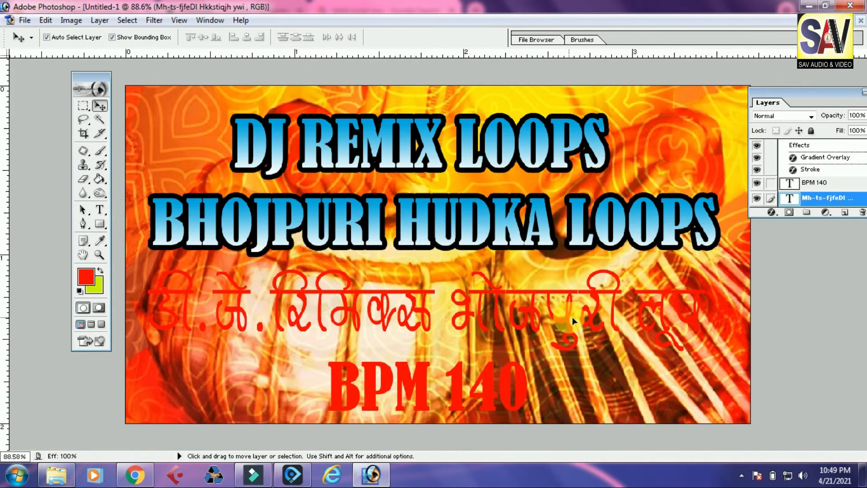
{"action": "right_click", "coordinate": [805, 207]}
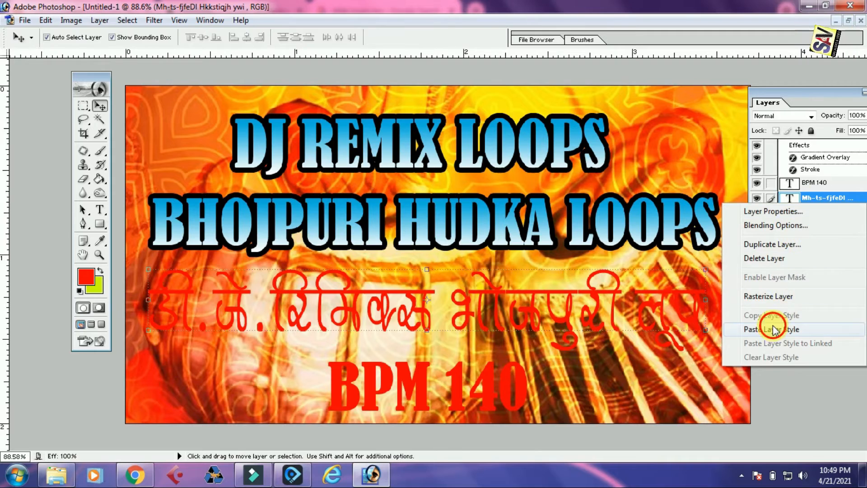
{"action": "left_click", "coordinate": [775, 333]}
- Paste the copied layer style onto the "BPM 140" text layer
{"action": "left_click", "coordinate": [520, 376]}
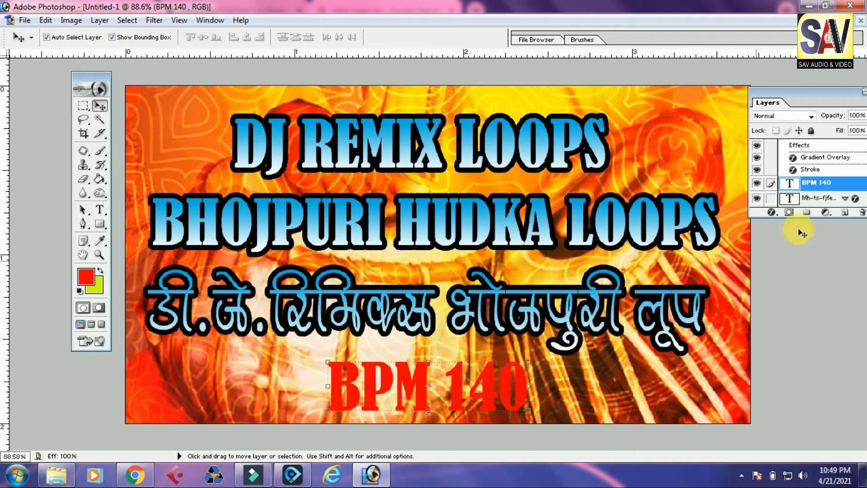
{"action": "right_click", "coordinate": [833, 186]}
{"action": "left_click", "coordinate": [769, 310]}
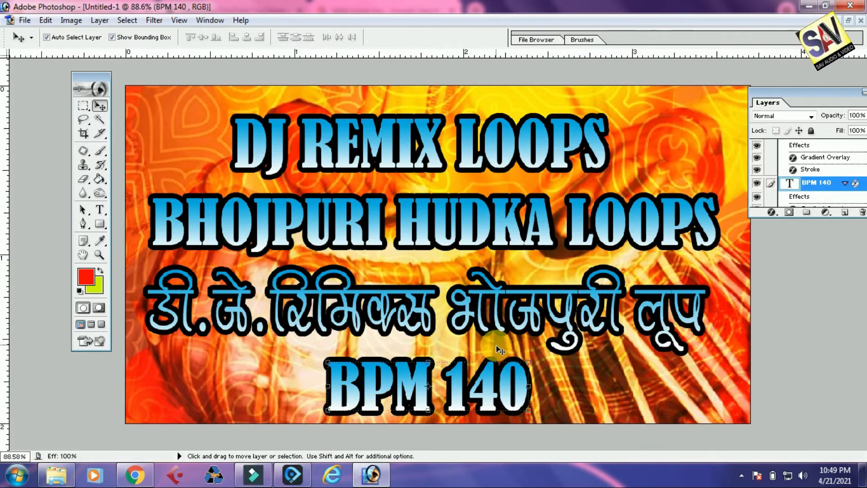
- Change the Gradient Overlay of the "BHOJPURI HUDKA LOOPS" text to the white-to-pink preset
{"action": "left_click", "coordinate": [423, 216]}
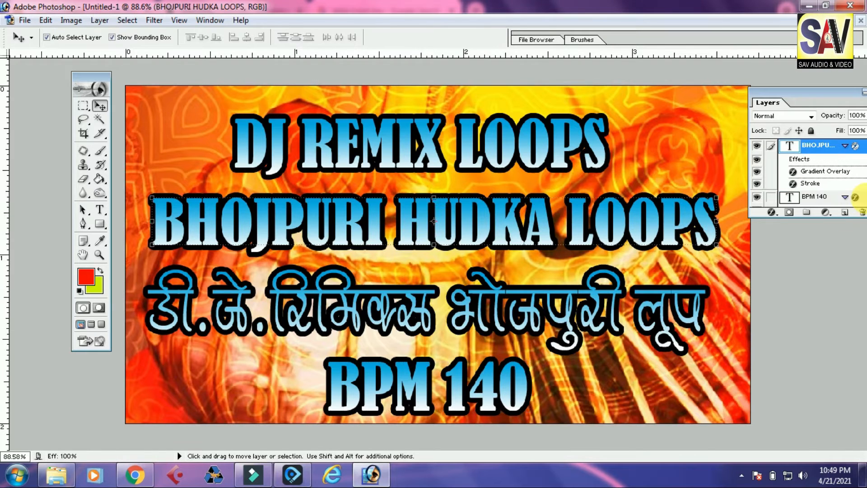
{"action": "left_click", "coordinate": [773, 213]}
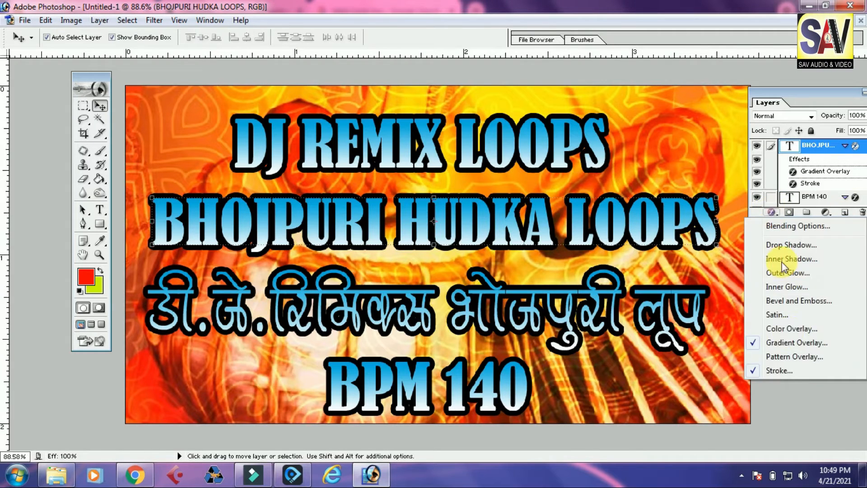
{"action": "left_click", "coordinate": [800, 343]}
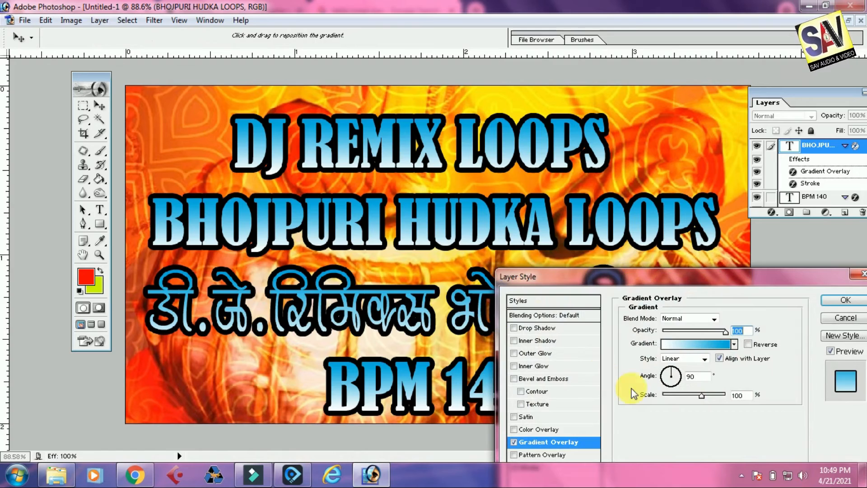
{"action": "left_click", "coordinate": [735, 344]}
{"action": "left_click", "coordinate": [745, 412]}
{"action": "left_click", "coordinate": [846, 300]}
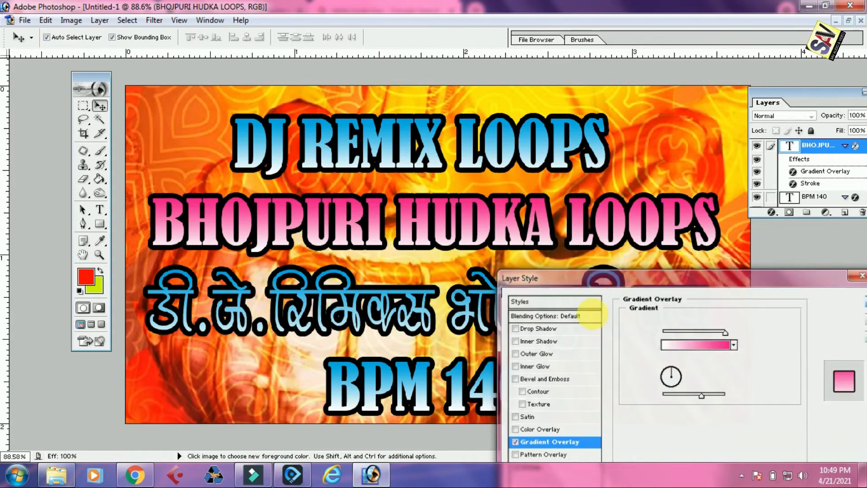
{"action": "left_click", "coordinate": [860, 204]}
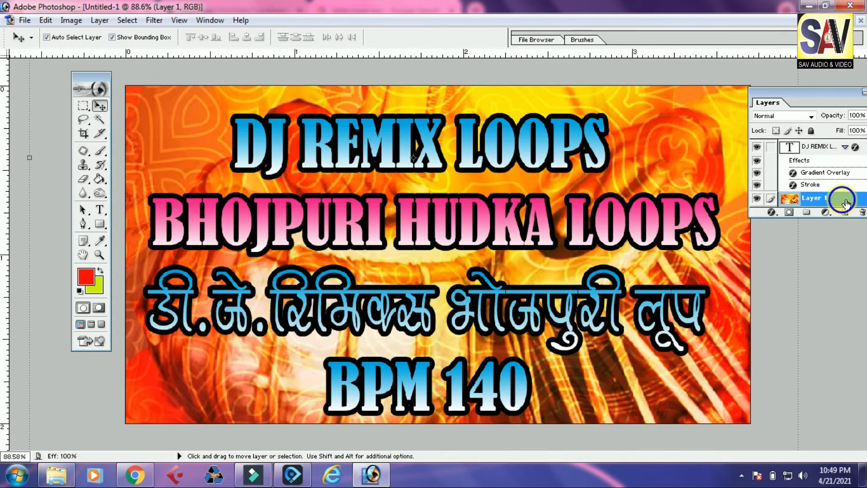
{"action": "right_click", "coordinate": [846, 203]}
{"action": "left_click", "coordinate": [652, 236]}
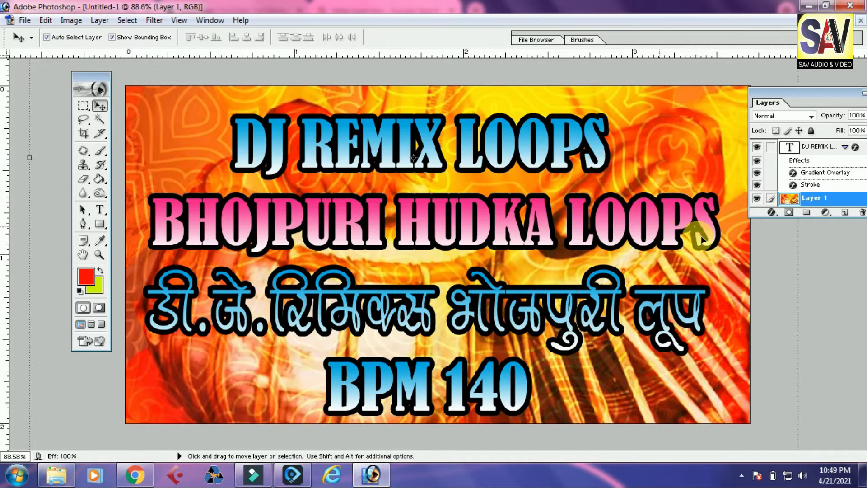
- Change the Gradient Overlay of the Hindi text to the white-to-purple Purple preset
{"action": "left_click", "coordinate": [669, 292]}
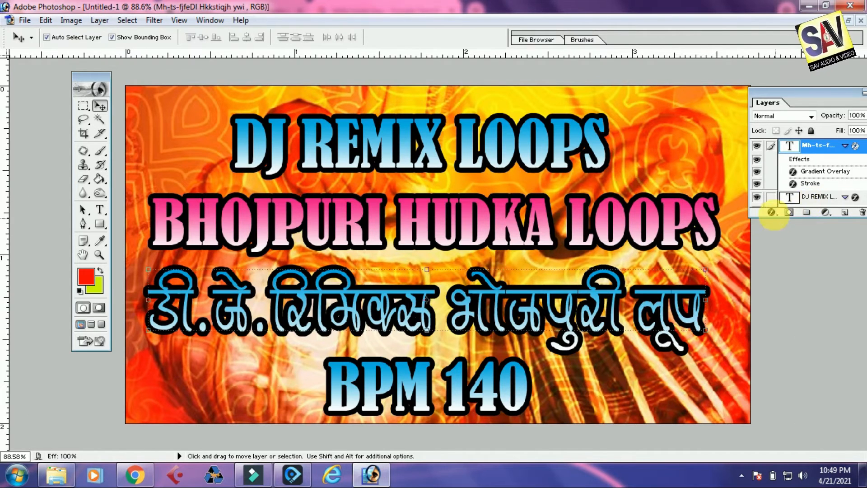
{"action": "left_click", "coordinate": [771, 212]}
{"action": "left_click", "coordinate": [785, 343]}
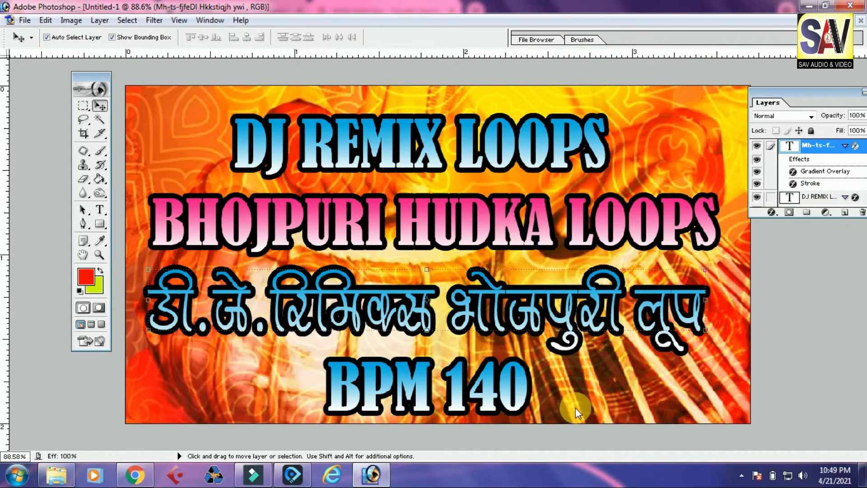
{"action": "left_click", "coordinate": [695, 344]}
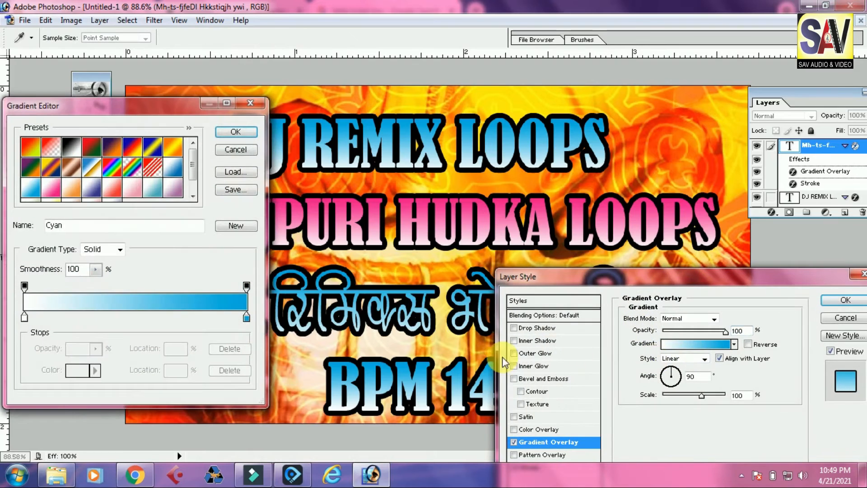
{"action": "left_click", "coordinate": [114, 190]}
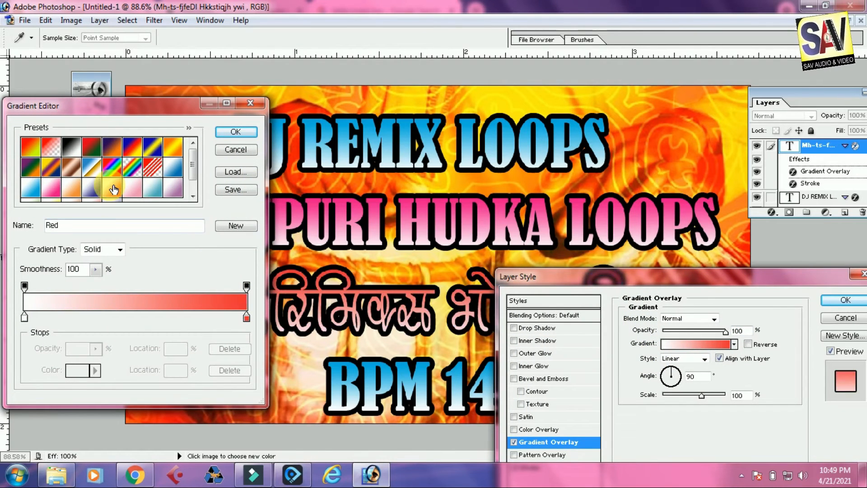
{"action": "left_click", "coordinate": [97, 195]}
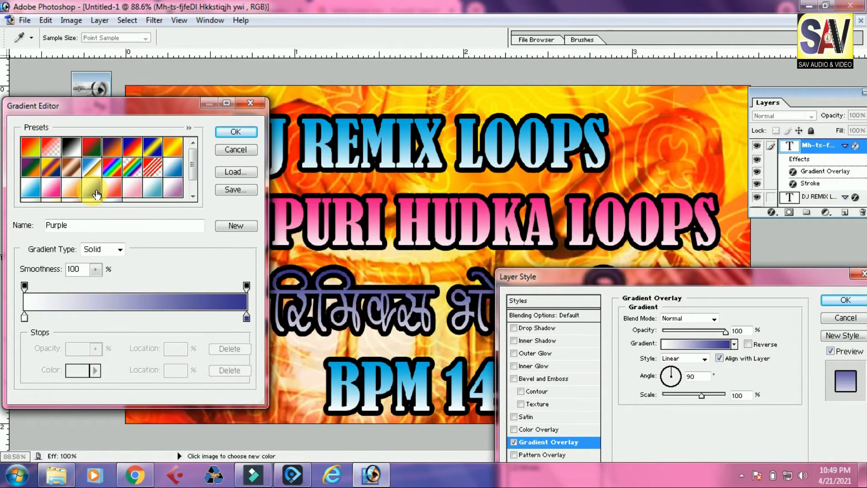
{"action": "left_click", "coordinate": [236, 133]}
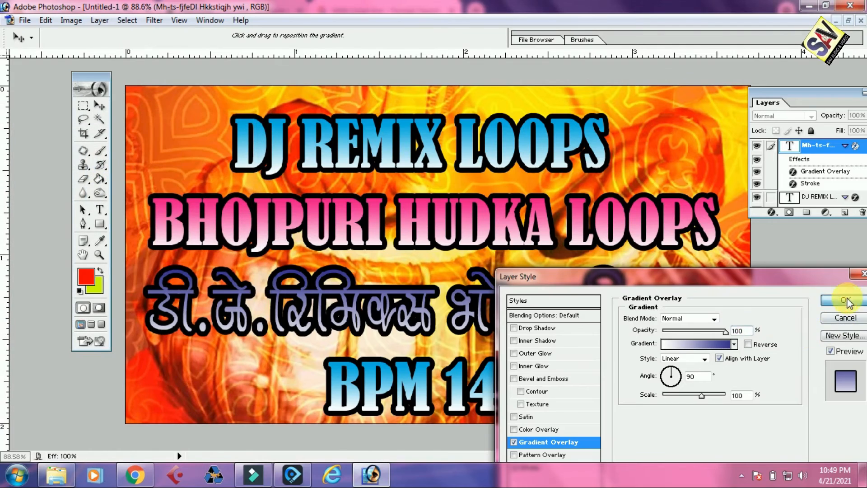
{"action": "left_click", "coordinate": [845, 300]}
- Change the Gradient Overlay of the "BPM 140" text to the white-to-red Red preset
{"action": "left_click", "coordinate": [519, 387]}
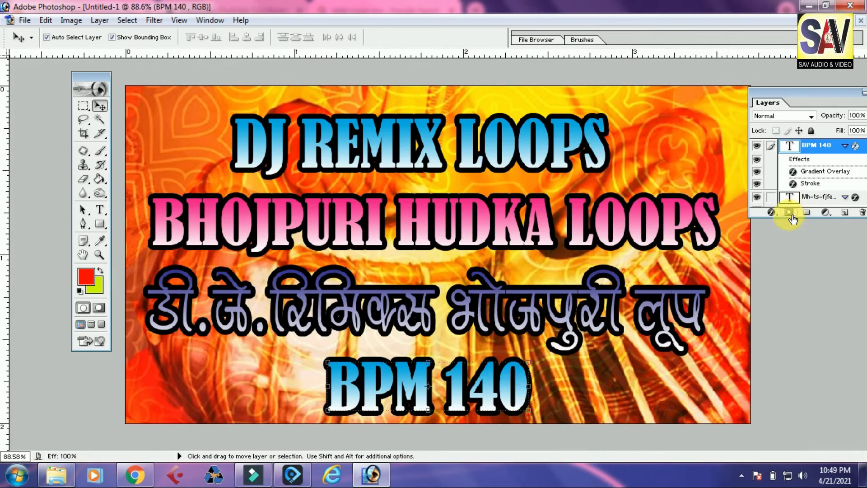
{"action": "left_click", "coordinate": [778, 214]}
{"action": "left_click", "coordinate": [777, 214]}
{"action": "left_click", "coordinate": [778, 214]}
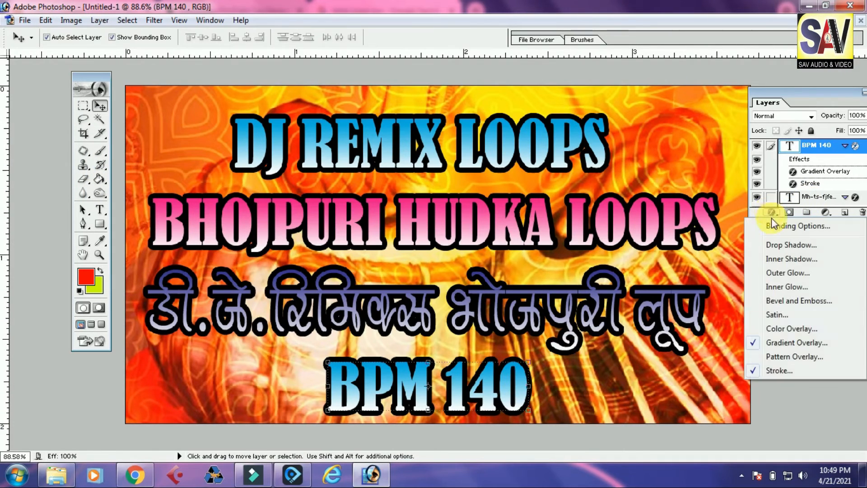
{"action": "left_click", "coordinate": [783, 343]}
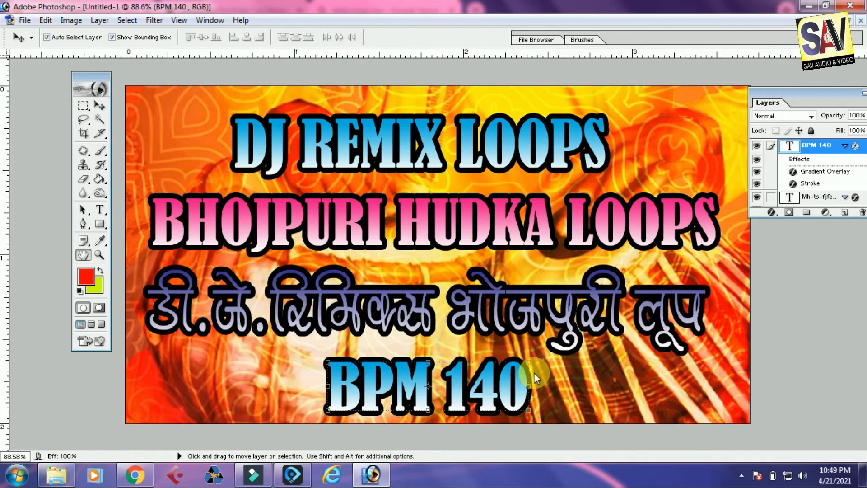
{"action": "left_click", "coordinate": [707, 347]}
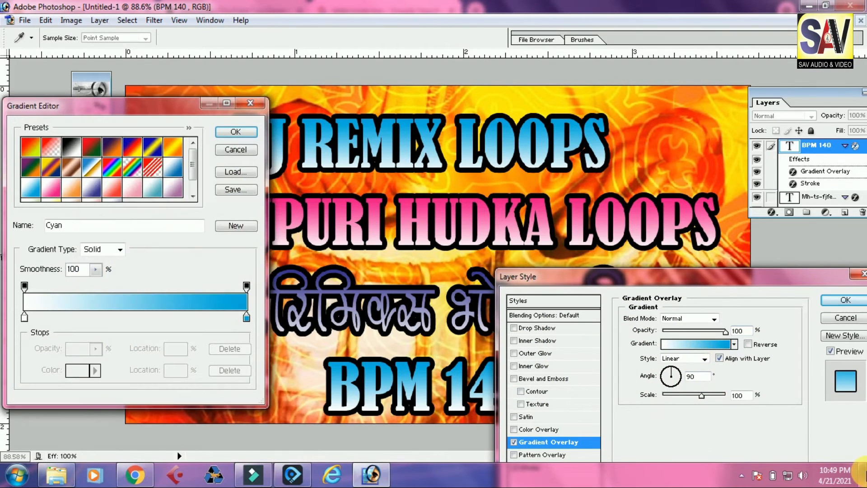
{"action": "left_click", "coordinate": [134, 192]}
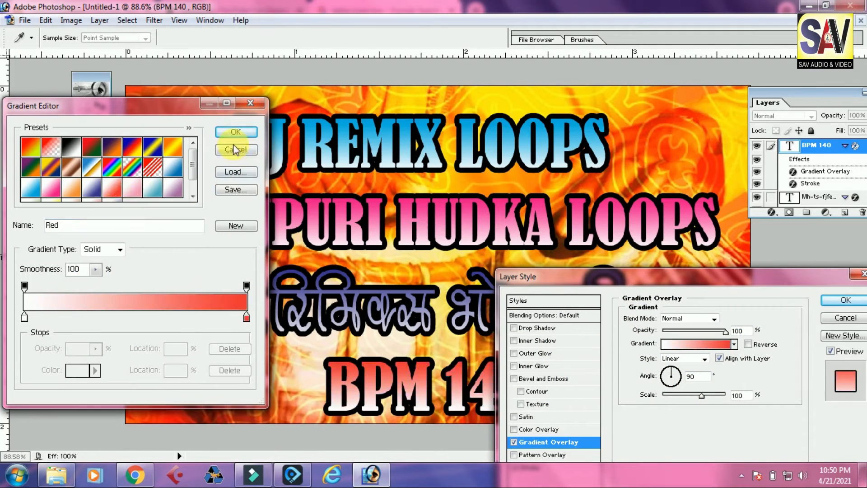
{"action": "left_click", "coordinate": [235, 132]}
{"action": "left_click", "coordinate": [840, 300]}
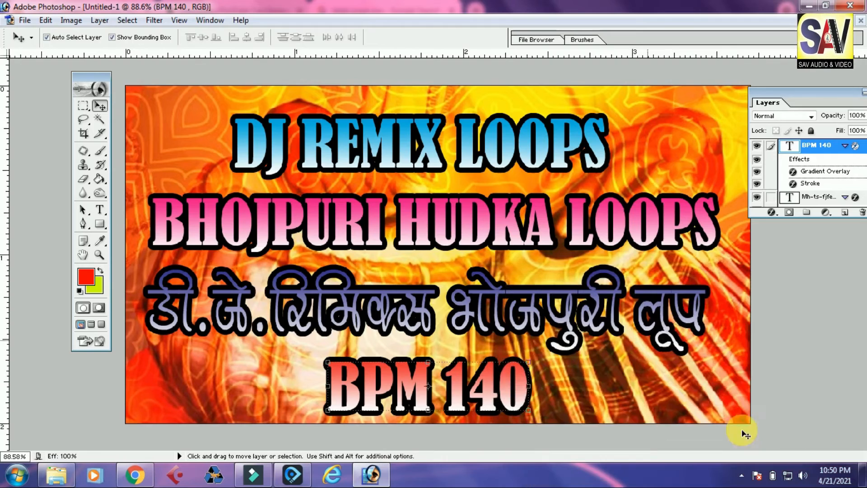
- Move the "BPM 140" text to the lower-left part of the canvas and scale it to about 101% width and 92% height
{"action": "left_click_drag", "start_coordinate": [482, 387], "coordinate": [310, 384]}
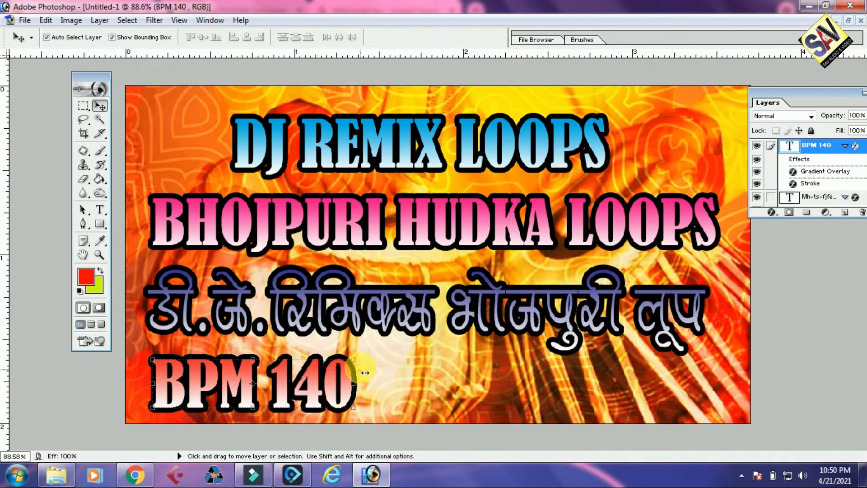
{"action": "key", "text": "ctrl+t"}
{"action": "left_click_drag", "start_coordinate": [361, 371], "coordinate": [362, 369]}
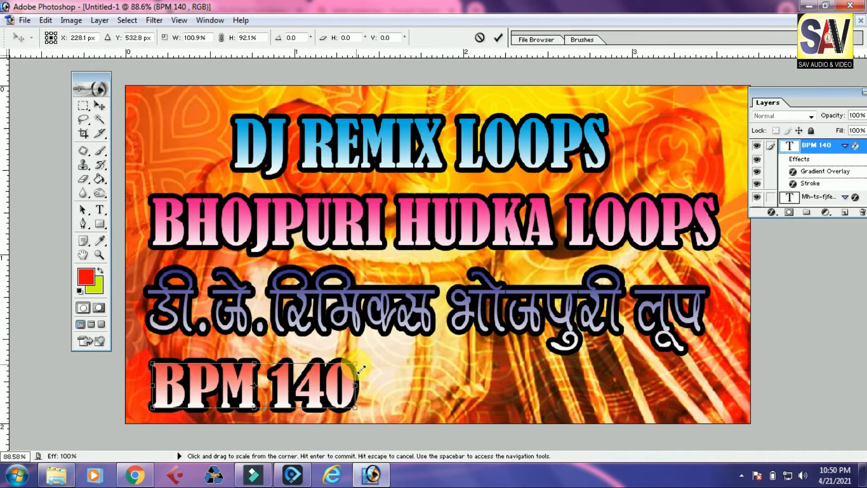
{"action": "key", "text": "Return"}
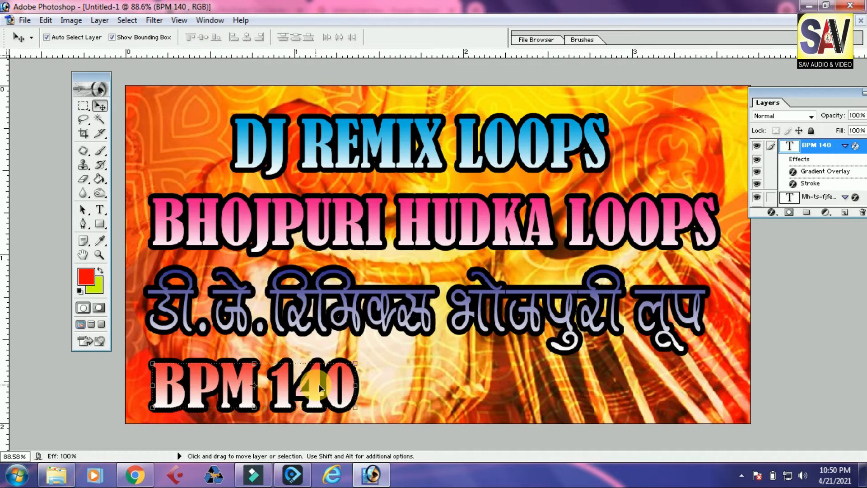
{"action": "left_click_drag", "start_coordinate": [319, 384], "coordinate": [329, 385]}
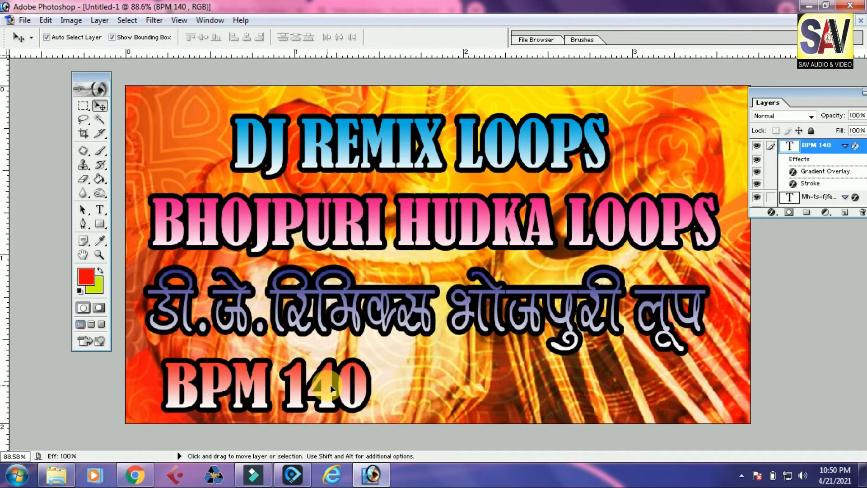
- Append "Stylus Rmx rex2 loops" to the "BPM 140" text line
{"action": "left_click", "coordinate": [100, 212]}
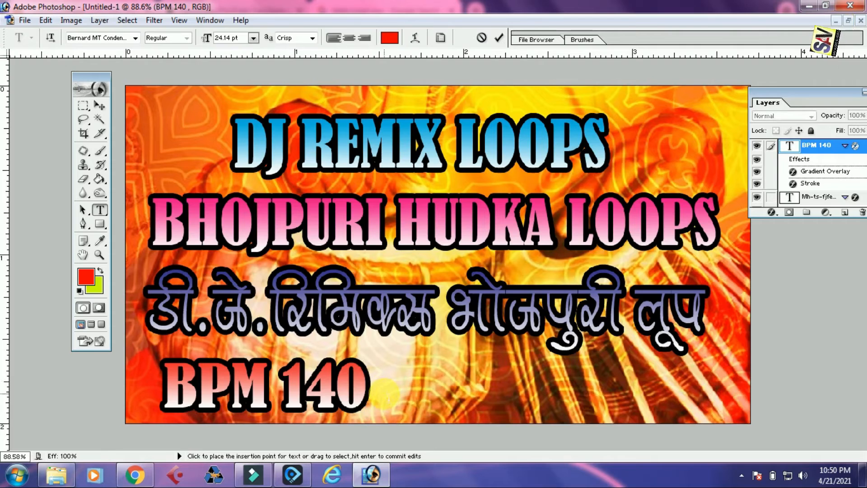
{"action": "type", "text": "Stylus"}
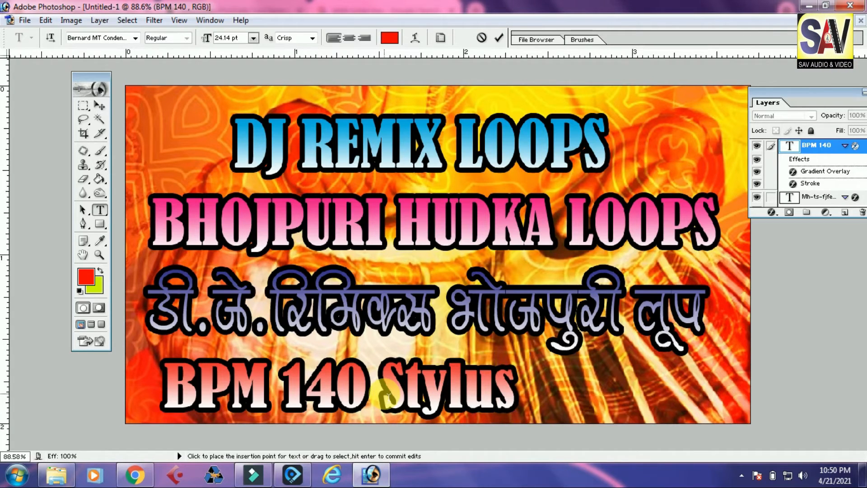
{"action": "type", "text": " Rmx"}
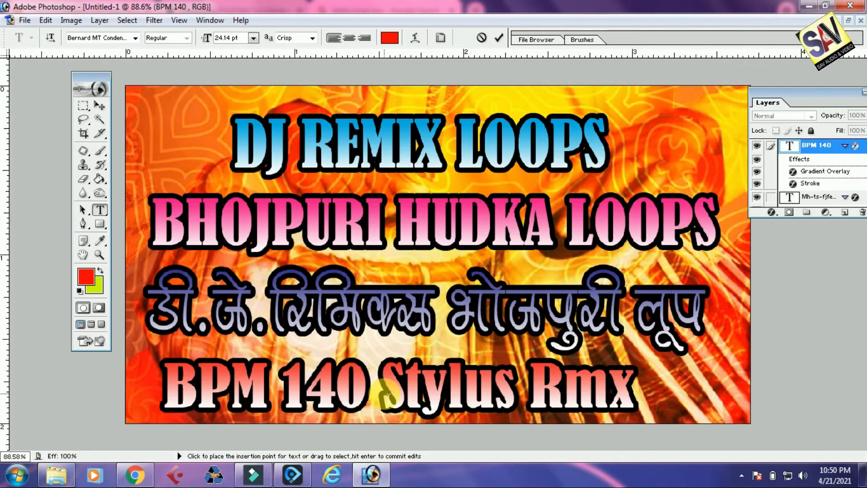
{"action": "type", "text": " rex2"}
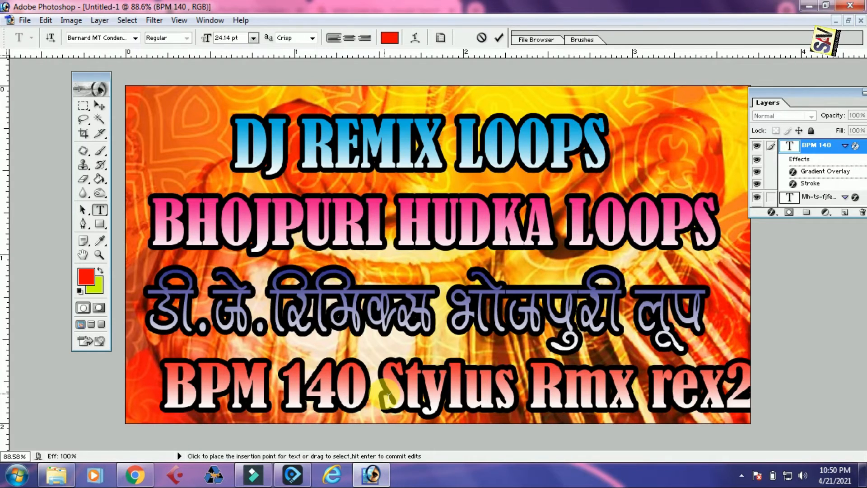
{"action": "left_click", "coordinate": [100, 106]}
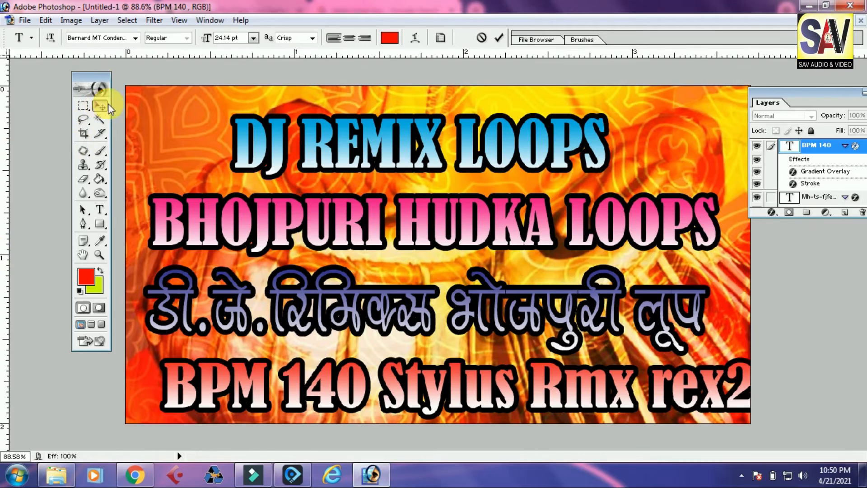
- Scale down the "BPM 140 Stylus Rmx rex2 loops" line until it fits inside the canvas width
{"action": "key", "text": "ctrl+minus"}
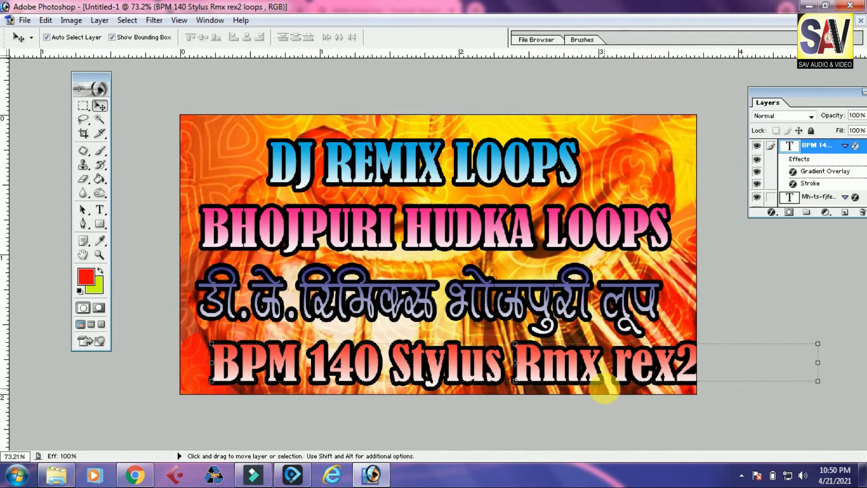
{"action": "left_click_drag", "start_coordinate": [784, 337], "coordinate": [661, 342]}
{"action": "key", "text": "Return"}
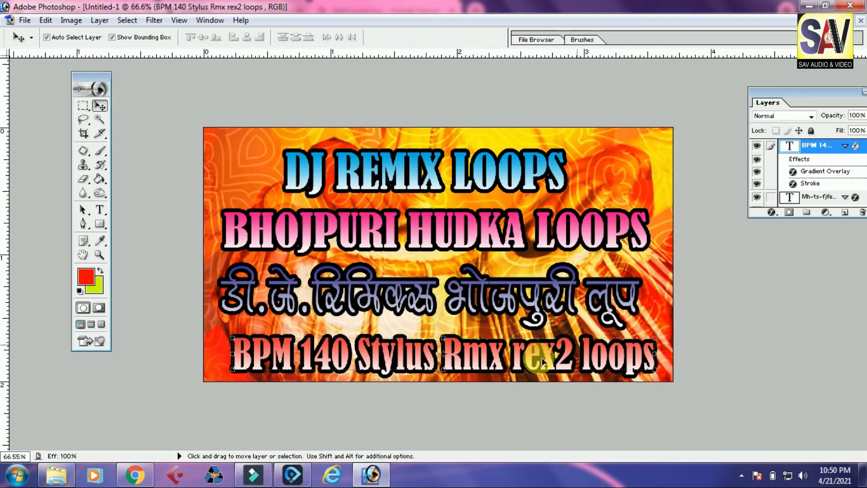
- Delete "BPM 140" from the bottom text line, leaving "Stylus Rmx rex2 loops"
{"action": "left_click", "coordinate": [100, 210]}
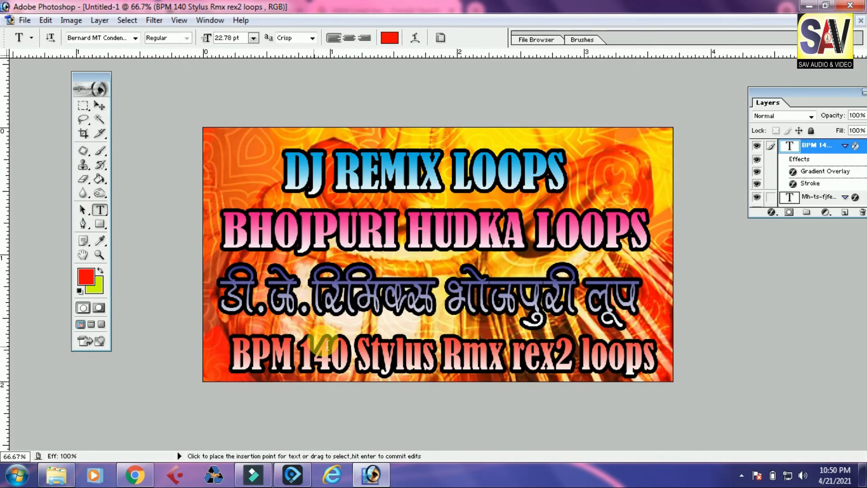
{"action": "left_click_drag", "start_coordinate": [352, 350], "coordinate": [231, 353]}
{"action": "key", "text": "BackSpace"}
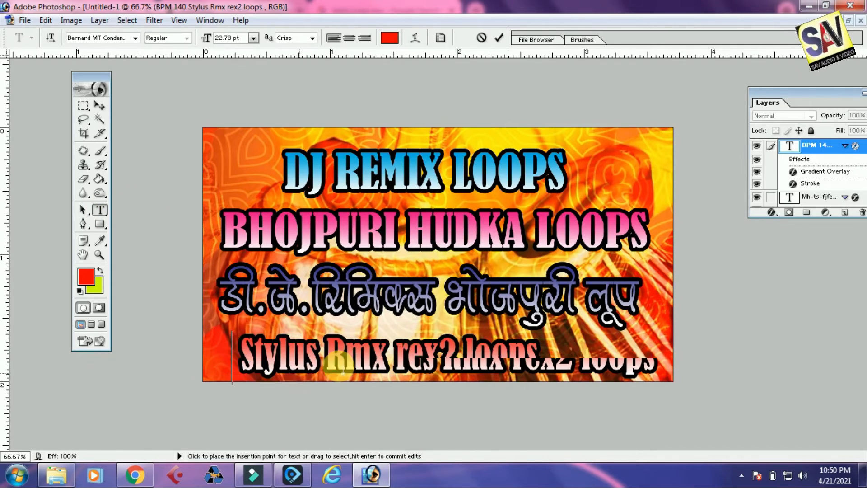
{"action": "left_click", "coordinate": [97, 105]}
- Widen the "Stylus Rmx rex2 loops" text to span about the same width as the title lines above it
{"action": "left_click_drag", "start_coordinate": [501, 368], "coordinate": [663, 359]}
{"action": "key", "text": "Return"}
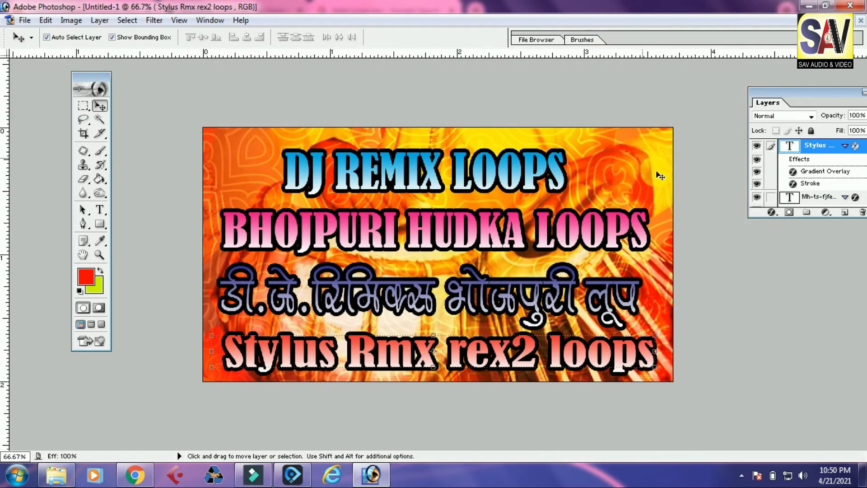
{"action": "left_click", "coordinate": [661, 176]}
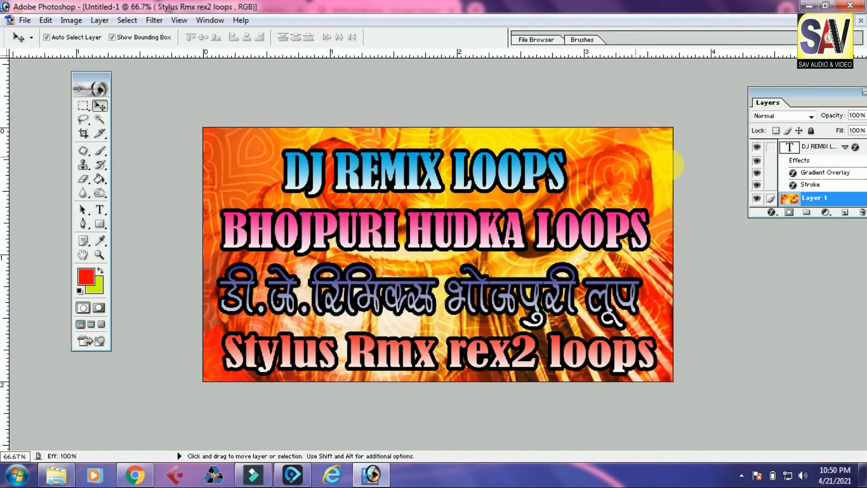
- Hide the orange tabla picture layer behind the title texts
{"action": "left_click", "coordinate": [736, 200]}
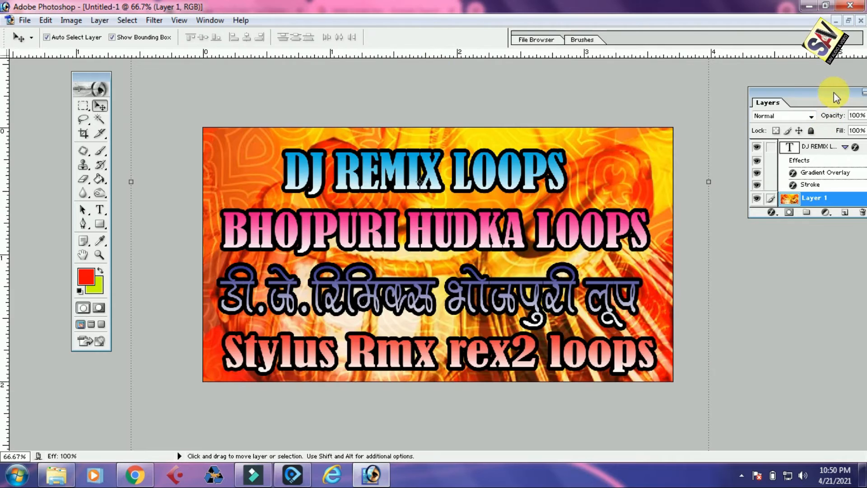
{"action": "left_click_drag", "start_coordinate": [834, 92], "coordinate": [755, 90]}
{"action": "left_click", "coordinate": [794, 113]}
{"action": "left_click_drag", "start_coordinate": [770, 125], "coordinate": [787, 131]}
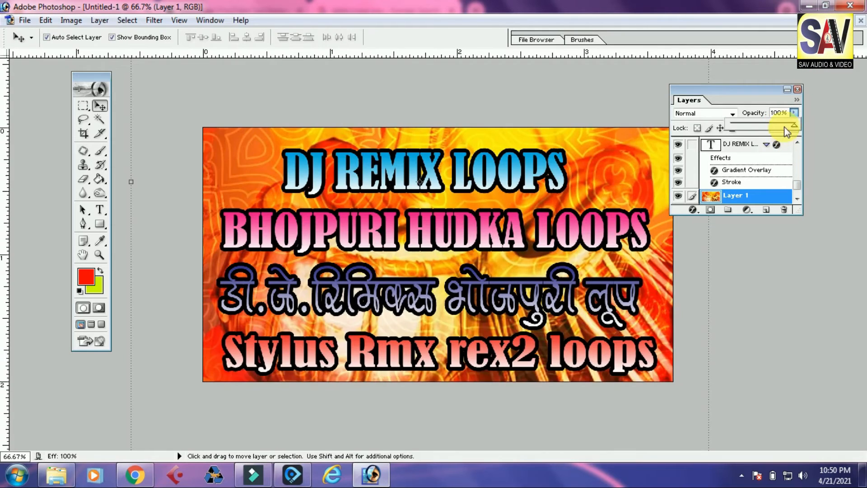
{"action": "left_click", "coordinate": [678, 195]}
{"action": "left_click", "coordinate": [678, 195]}
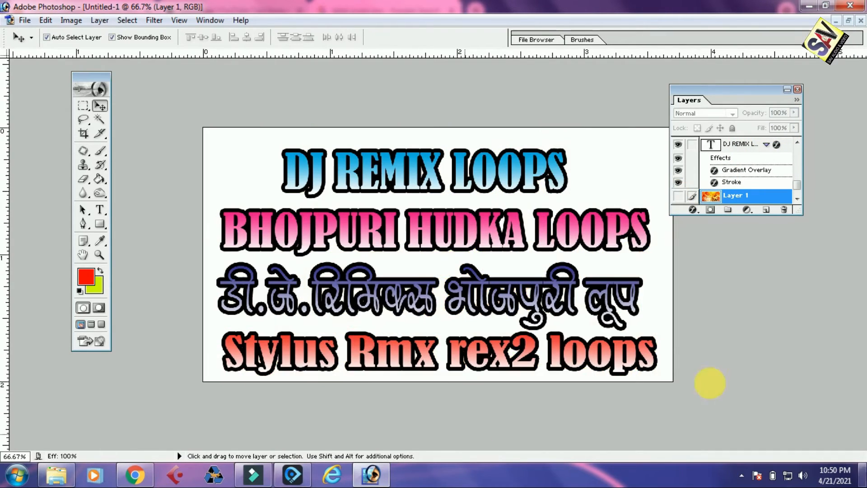
- Switch to Chrome and browse the "tabla loops mix" image results for another tabla picture
{"action": "left_click", "coordinate": [132, 475]}
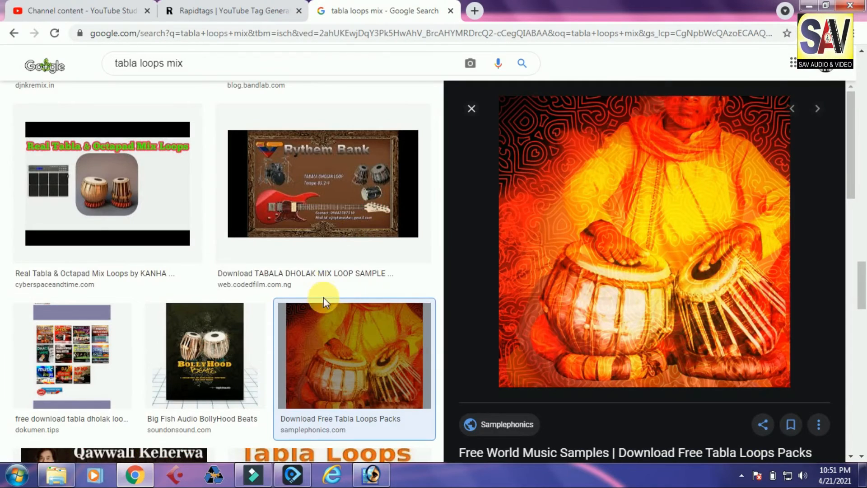
{"action": "scroll", "coordinate": [325, 294], "scroll_direction": "down", "scroll_amount": 5}
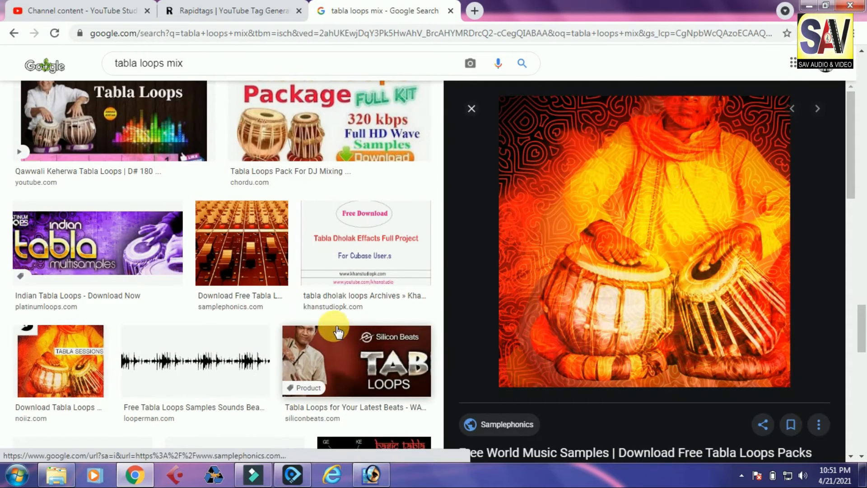
{"action": "key", "text": "Right"}
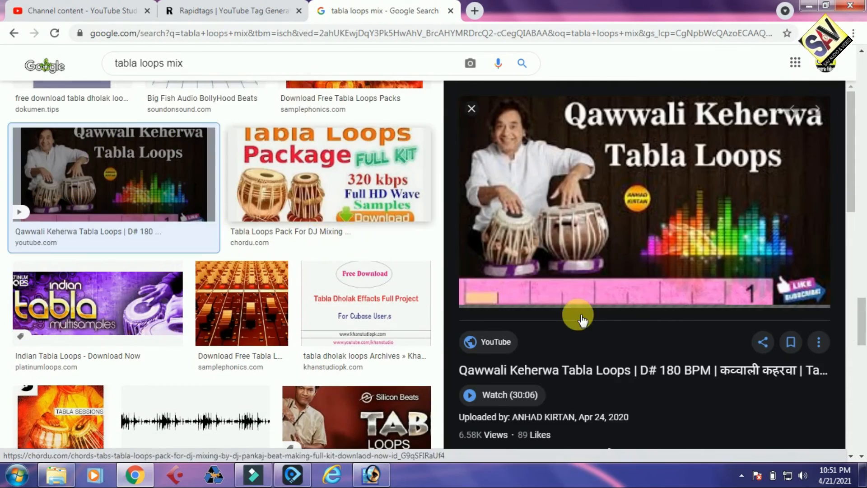
{"action": "scroll", "coordinate": [343, 280], "scroll_direction": "down", "scroll_amount": 5}
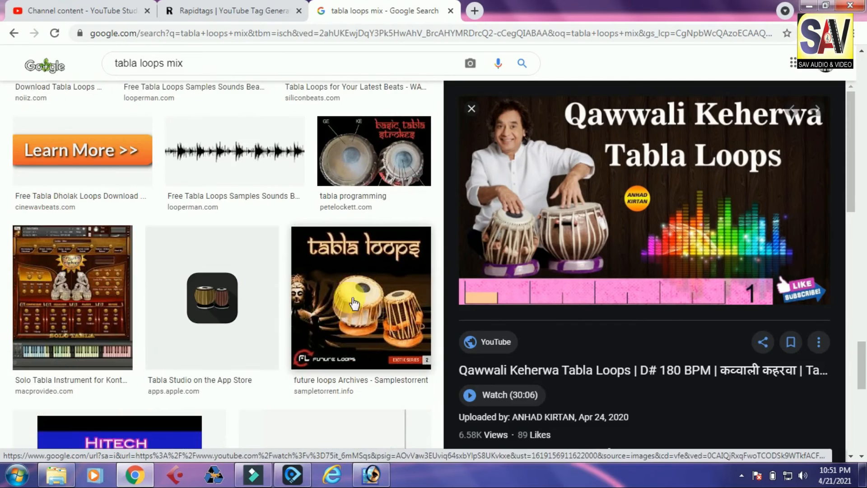
{"action": "scroll", "coordinate": [304, 329], "scroll_direction": "down", "scroll_amount": 5}
{"action": "scroll", "coordinate": [305, 329], "scroll_direction": "down", "scroll_amount": 5}
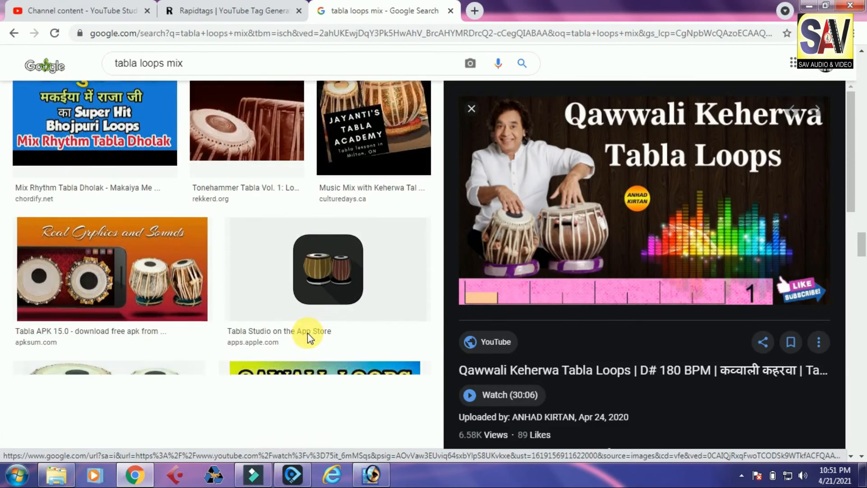
{"action": "scroll", "coordinate": [226, 314], "scroll_direction": "down", "scroll_amount": 5}
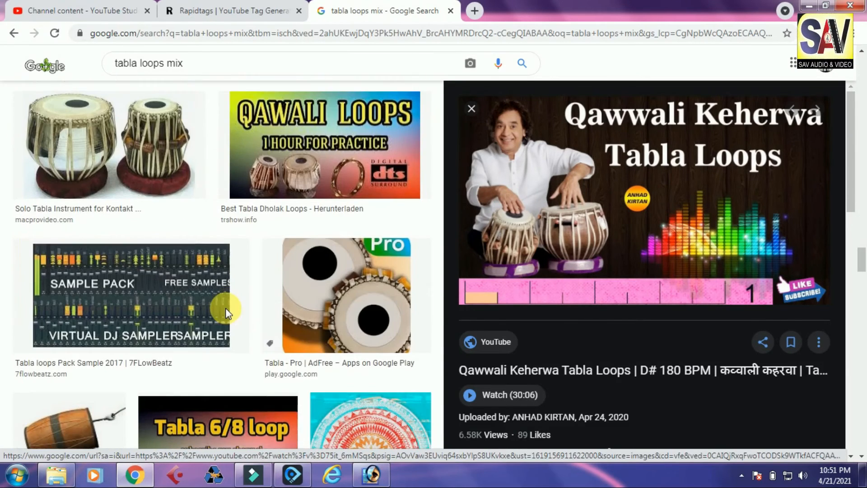
{"action": "scroll", "coordinate": [223, 304], "scroll_direction": "up", "scroll_amount": 4}
{"action": "scroll", "coordinate": [246, 316], "scroll_direction": "down", "scroll_amount": 5}
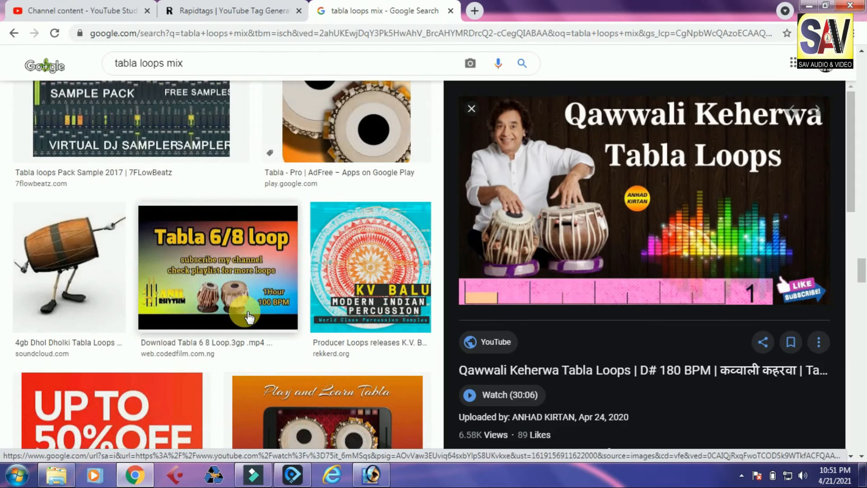
{"action": "scroll", "coordinate": [249, 318], "scroll_direction": "down", "scroll_amount": 10}
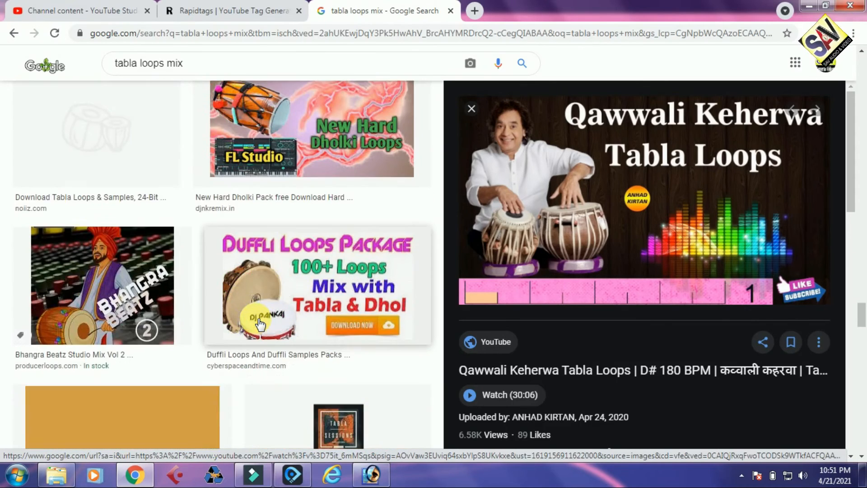
{"action": "scroll", "coordinate": [259, 324], "scroll_direction": "down", "scroll_amount": 6}
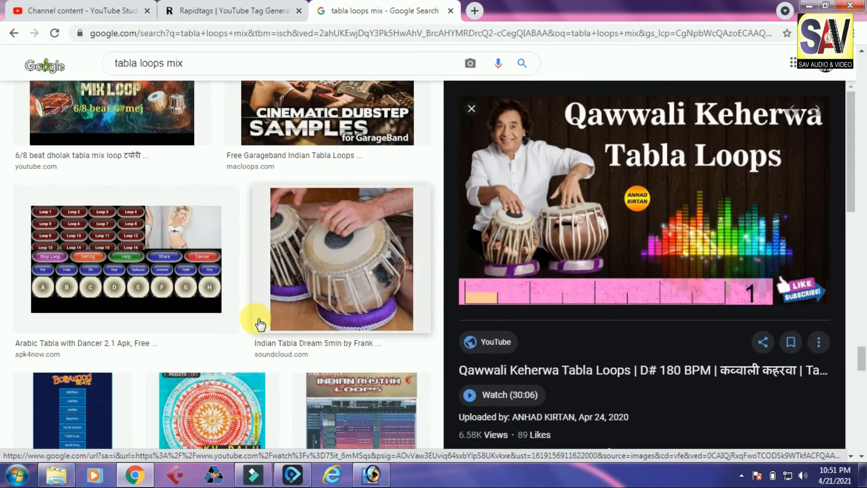
{"action": "scroll", "coordinate": [260, 325], "scroll_direction": "down", "scroll_amount": 8}
{"action": "scroll", "coordinate": [331, 323], "scroll_direction": "down", "scroll_amount": 10}
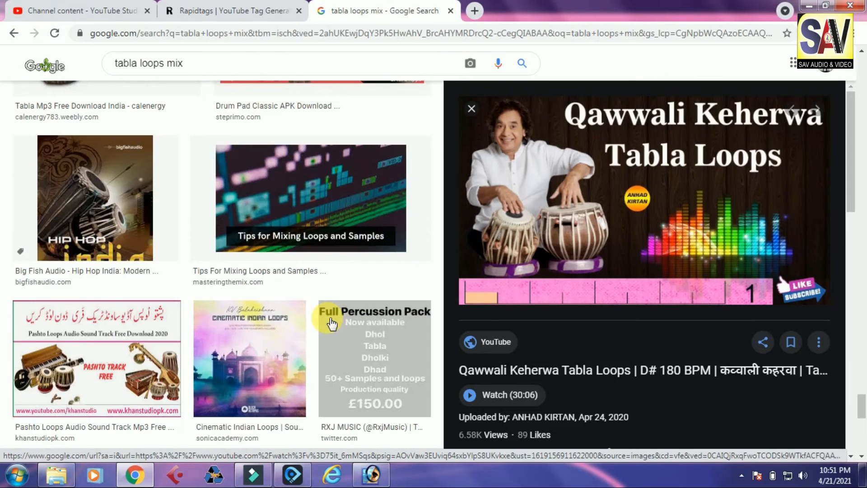
{"action": "scroll", "coordinate": [331, 323], "scroll_direction": "up", "scroll_amount": 7}
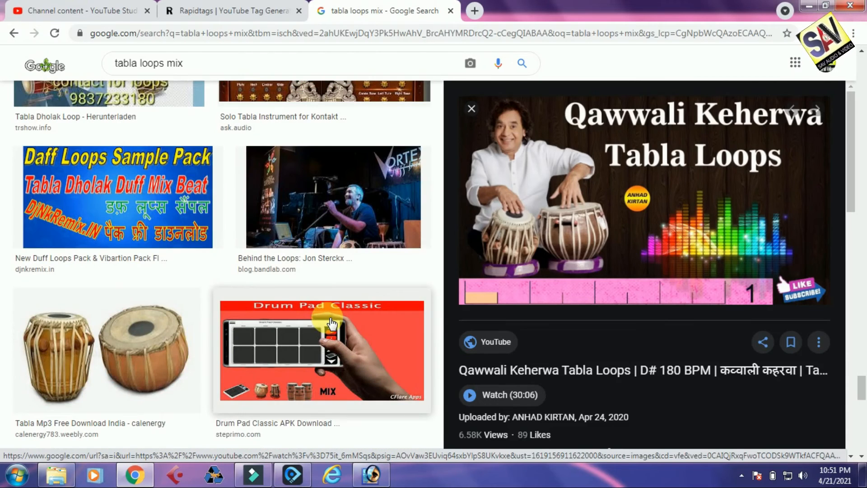
- Open the calenergy picture of two tabla drums on white and copy the image
{"action": "left_click", "coordinate": [164, 354]}
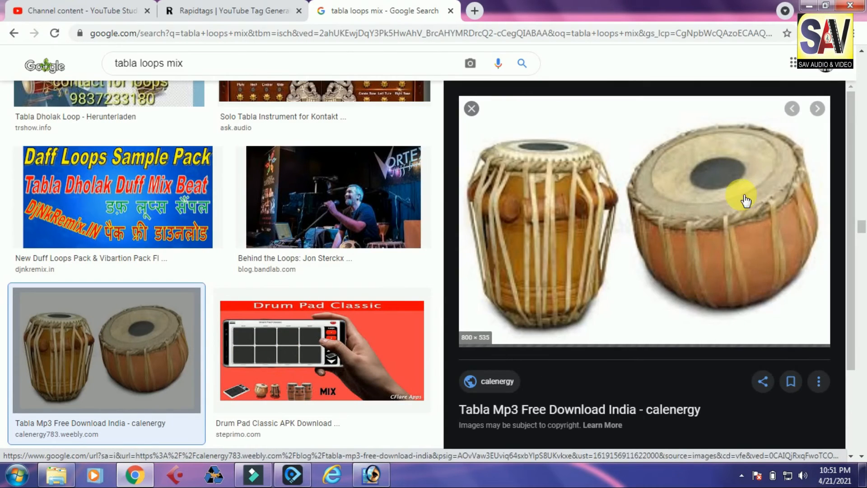
{"action": "right_click", "coordinate": [746, 200]}
{"action": "left_click", "coordinate": [725, 357]}
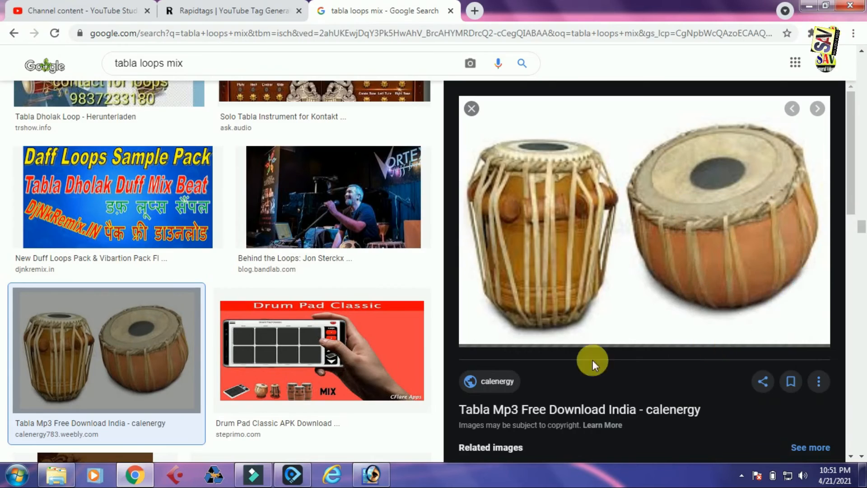
{"action": "scroll", "coordinate": [567, 345], "scroll_direction": "down", "scroll_amount": 2}
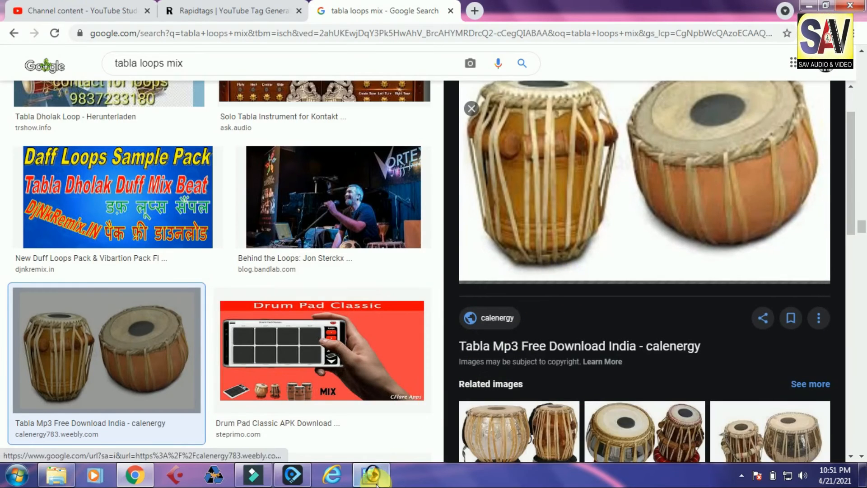
- Switch back to Photoshop and paste the copied tabla image directly above the Background layer
{"action": "left_click", "coordinate": [374, 479]}
{"action": "key", "text": "alt+bracketleft"}
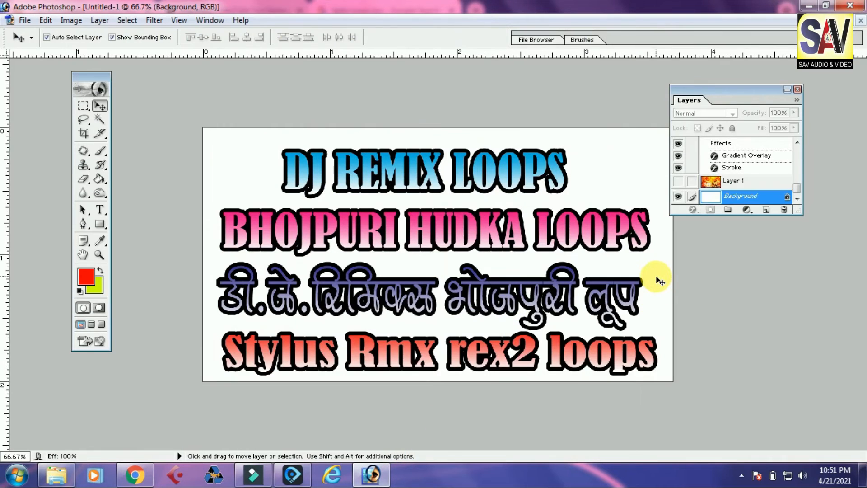
{"action": "key", "text": "ctrl+v"}
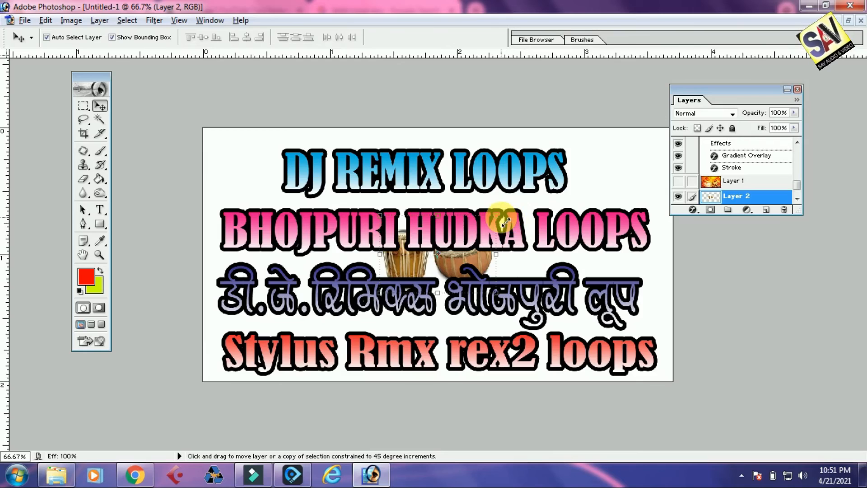
- Scale the pasted tabla image proportionally to 280.1% and move it to the right part of the canvas behind the texts
{"action": "key", "text": "ctrl+t"}
{"action": "left_click_drag", "start_coordinate": [577, 195], "coordinate": [615, 171]}
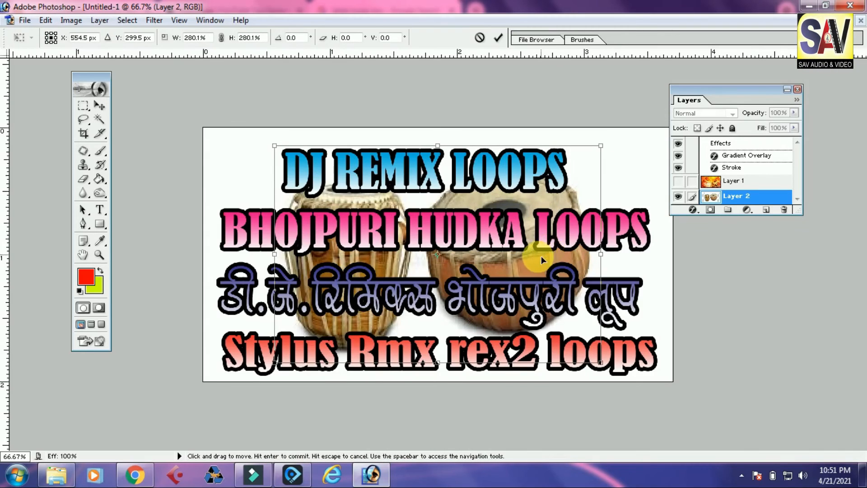
{"action": "left_click_drag", "start_coordinate": [543, 256], "coordinate": [601, 268]}
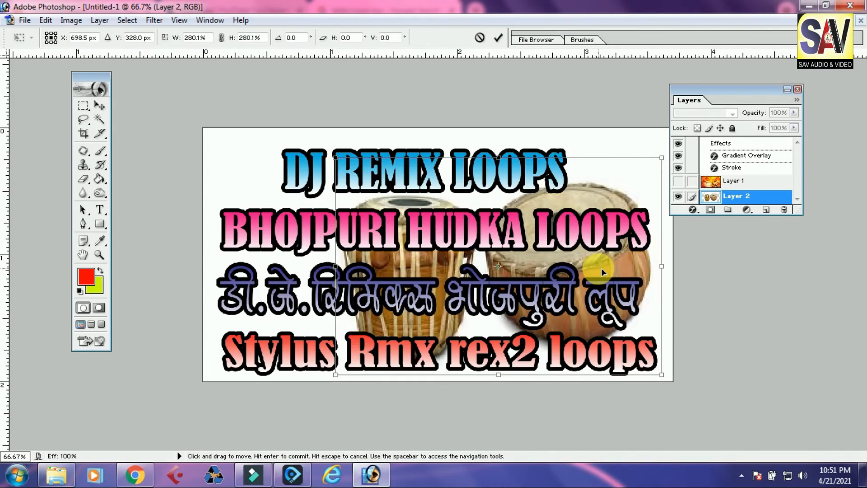
{"action": "key", "text": "Return"}
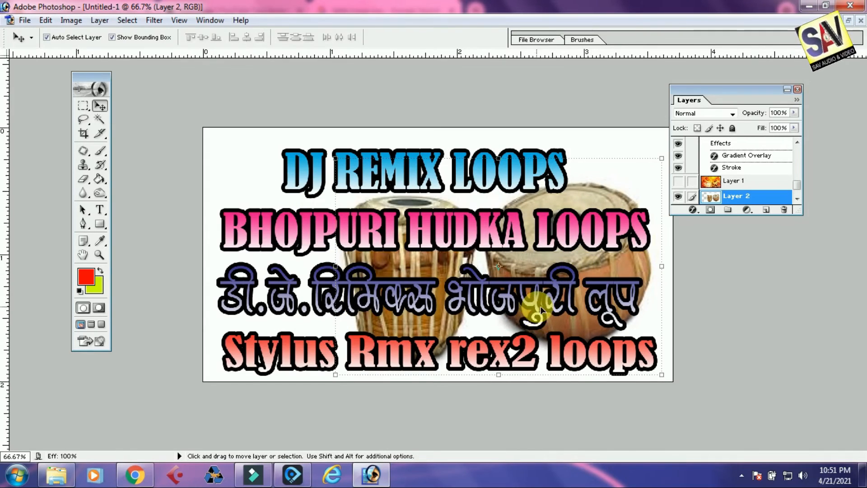
{"action": "left_click_drag", "start_coordinate": [619, 265], "coordinate": [613, 254]}
- Paint the Background layer red along the canvas's left side and yellow-green over the rest with a soft 700 px brush
{"action": "left_click", "coordinate": [799, 192]}
{"action": "left_click_drag", "start_coordinate": [799, 194], "coordinate": [800, 199]}
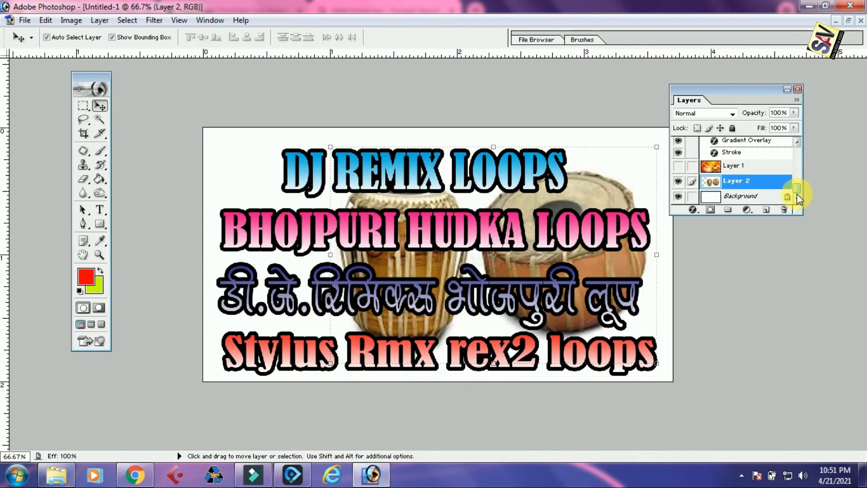
{"action": "left_click", "coordinate": [763, 195]}
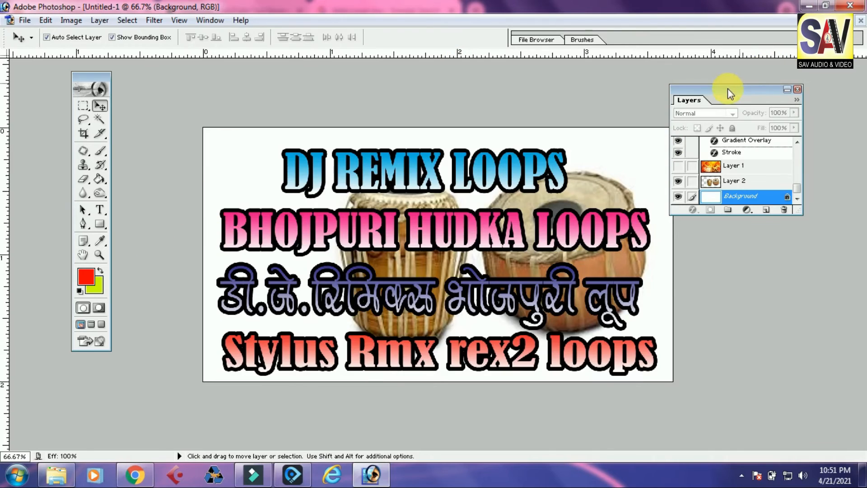
{"action": "left_click_drag", "start_coordinate": [785, 90], "coordinate": [847, 87]}
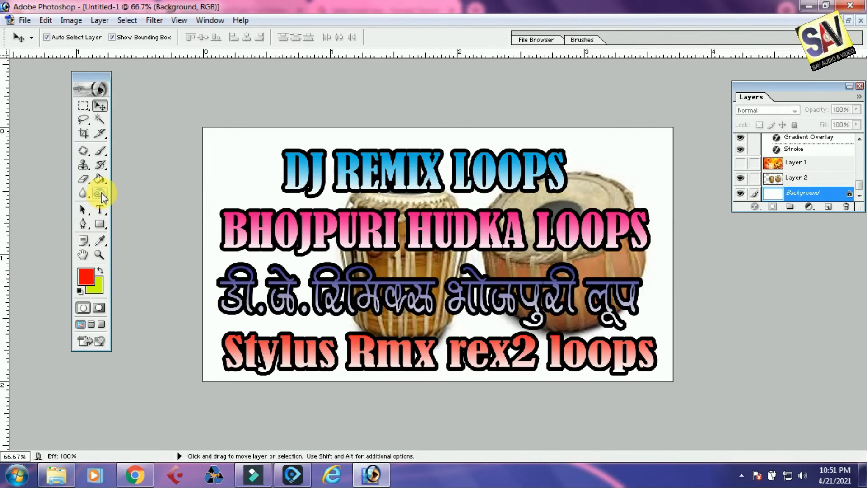
{"action": "left_click", "coordinate": [99, 151]}
{"action": "mouse_move", "coordinate": [253, 162]}
{"action": "left_mouse_down"}
{"action": "mouse_move", "coordinate": [218, 255]}
{"action": "mouse_move", "coordinate": [212, 321]}
{"action": "mouse_move", "coordinate": [217, 341]}
{"action": "left_mouse_up"}
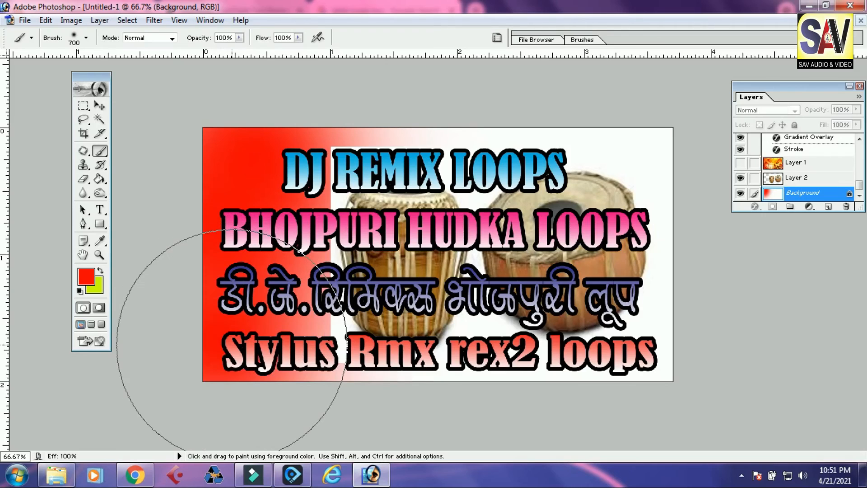
{"action": "left_click", "coordinate": [101, 269]}
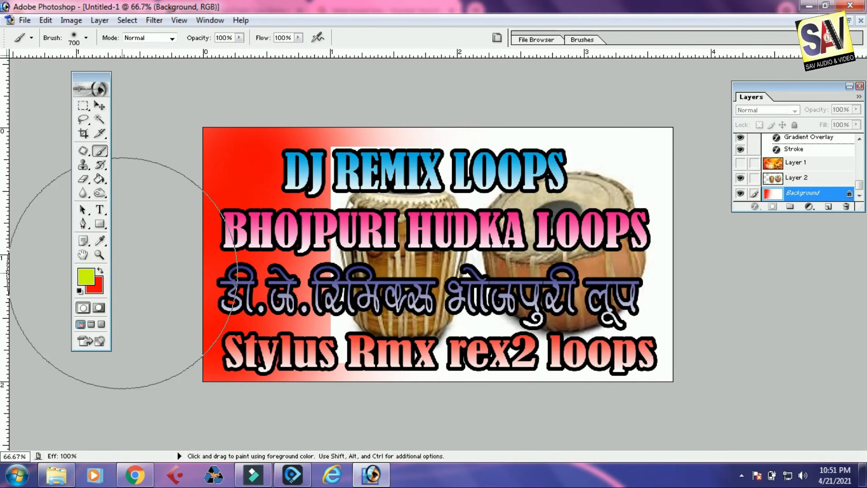
{"action": "mouse_move", "coordinate": [436, 330]}
{"action": "left_mouse_down"}
{"action": "mouse_move", "coordinate": [431, 195]}
{"action": "mouse_move", "coordinate": [562, 197]}
{"action": "mouse_move", "coordinate": [551, 219]}
{"action": "mouse_move", "coordinate": [596, 255]}
{"action": "mouse_move", "coordinate": [628, 360]}
{"action": "mouse_move", "coordinate": [623, 384]}
{"action": "left_mouse_up"}
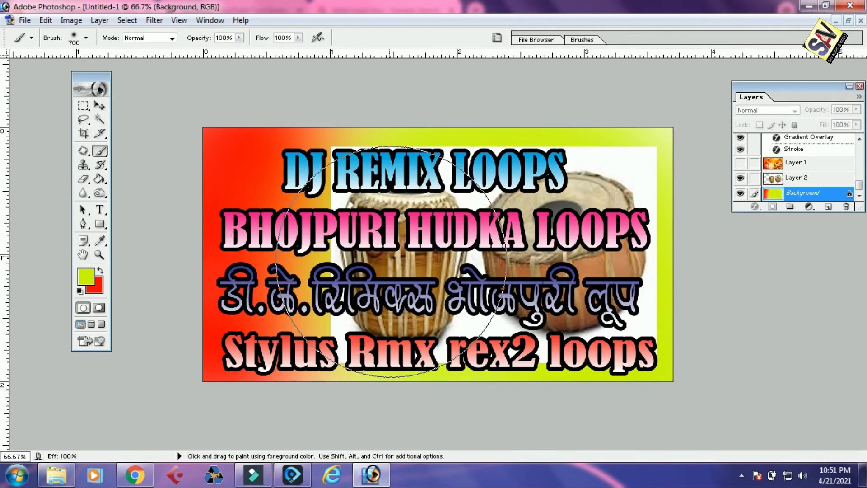
- Select the white area around the drums on the tabla layer with the Magic Wand at tolerance 32 and delete it
{"action": "key", "text": "v"}
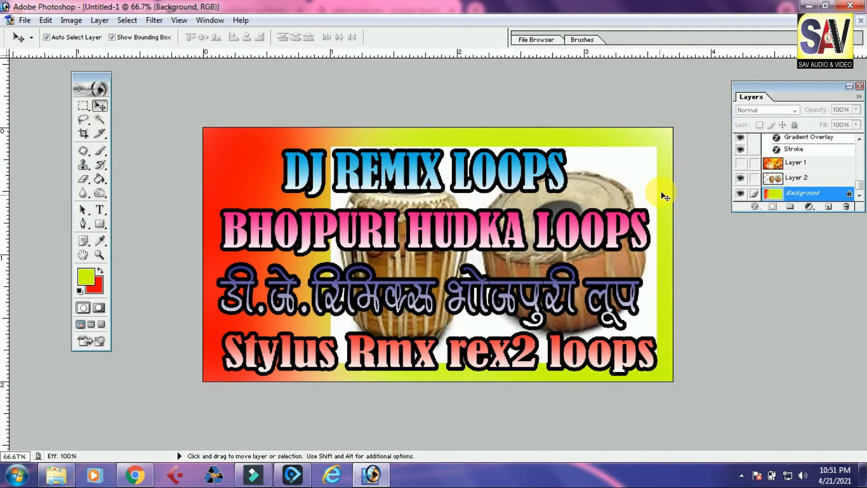
{"action": "left_click", "coordinate": [633, 164]}
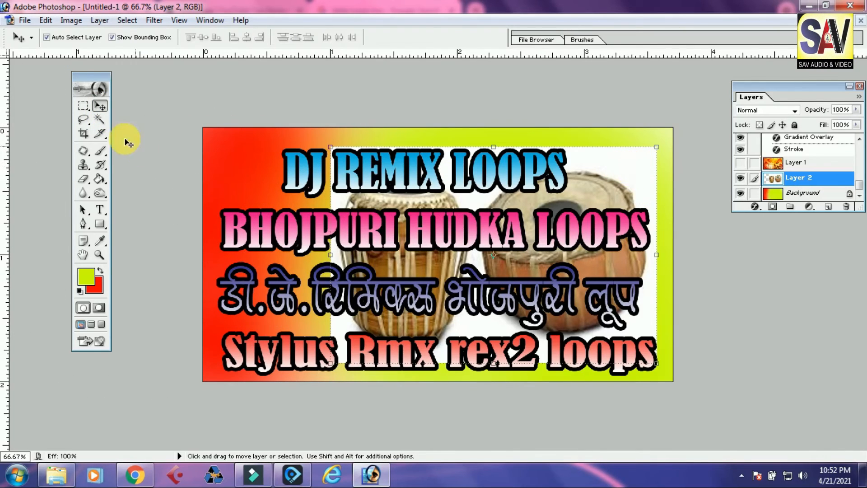
{"action": "left_click", "coordinate": [99, 120]}
{"action": "left_click", "coordinate": [627, 165]}
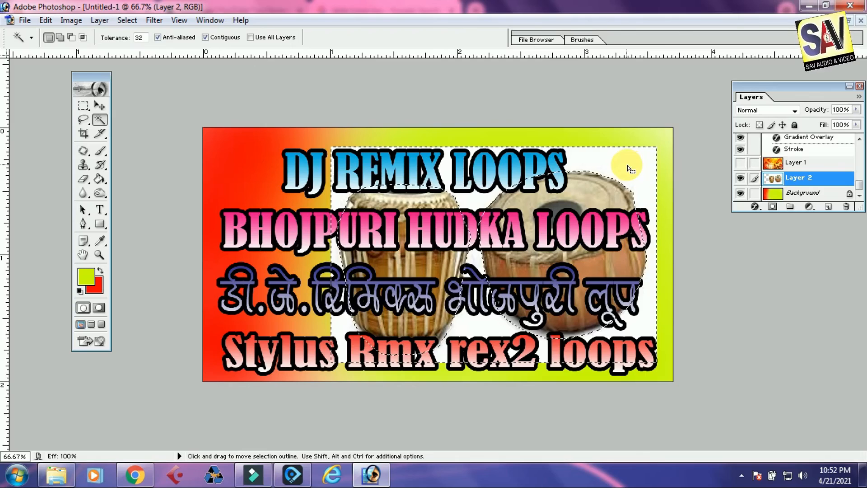
{"action": "key", "text": "Delete"}
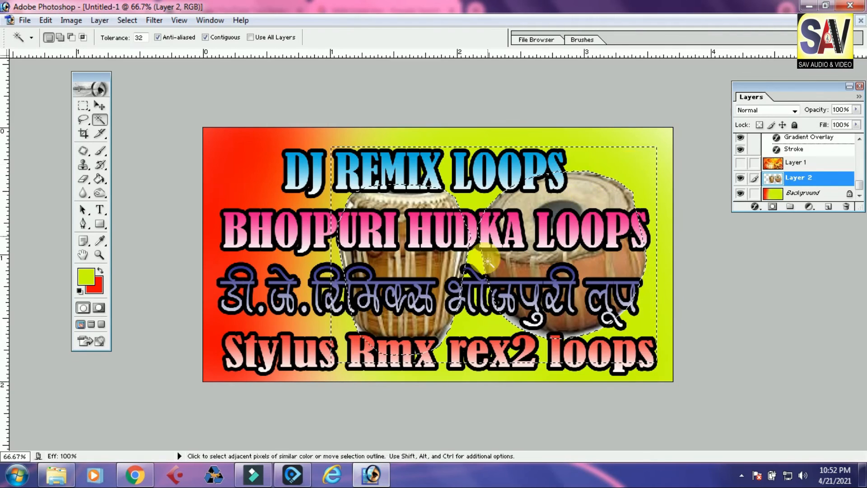